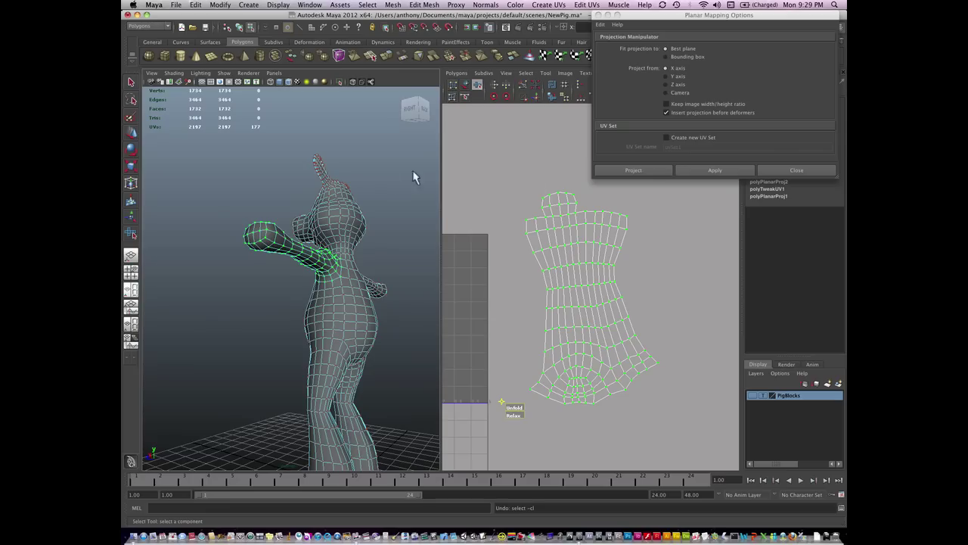
Switch the pig mesh to face selection and select the starting faces on its left foot.
alt+drag(344, 315, 368, 253)
alt+middle_drag(368, 253, 376, 232)
alt+drag(319, 374, 328, 363)
alt+middle_drag(329, 363, 369, 356)
right_click(299, 410)
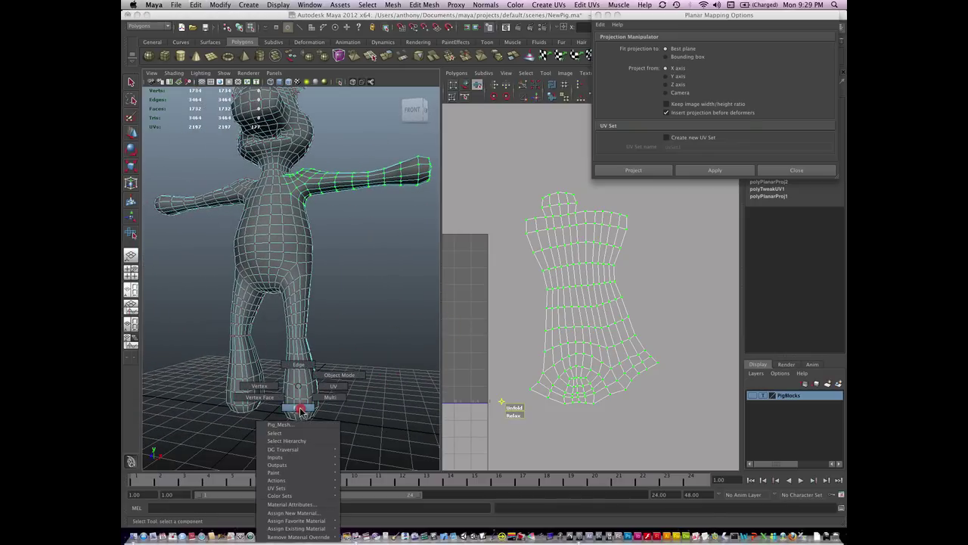
click(299, 409)
mouse_move(301, 427)
alt+mouse_down()
mouse_move(320, 411)
mouse_move(315, 398)
alt+mouse_up()
click(309, 404)
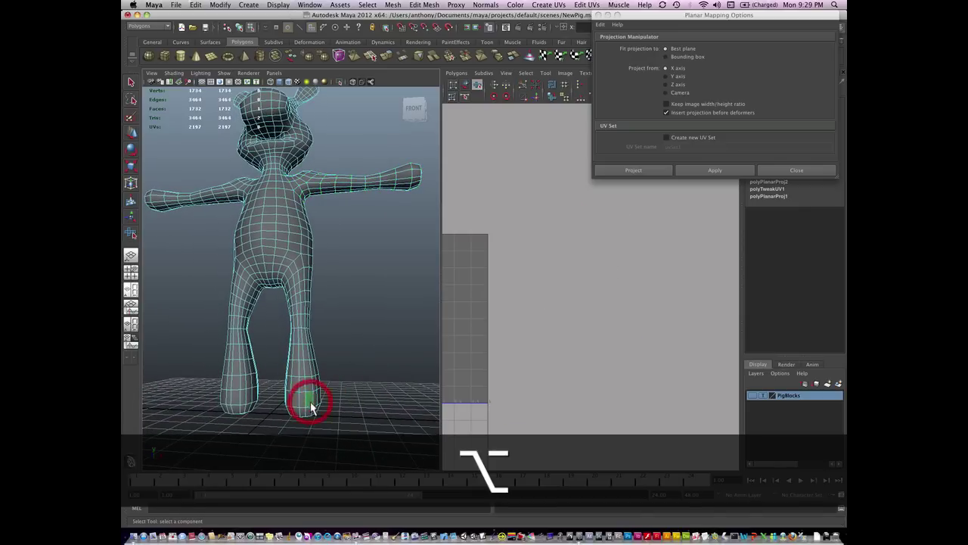
alt+right_drag(309, 403, 379, 383)
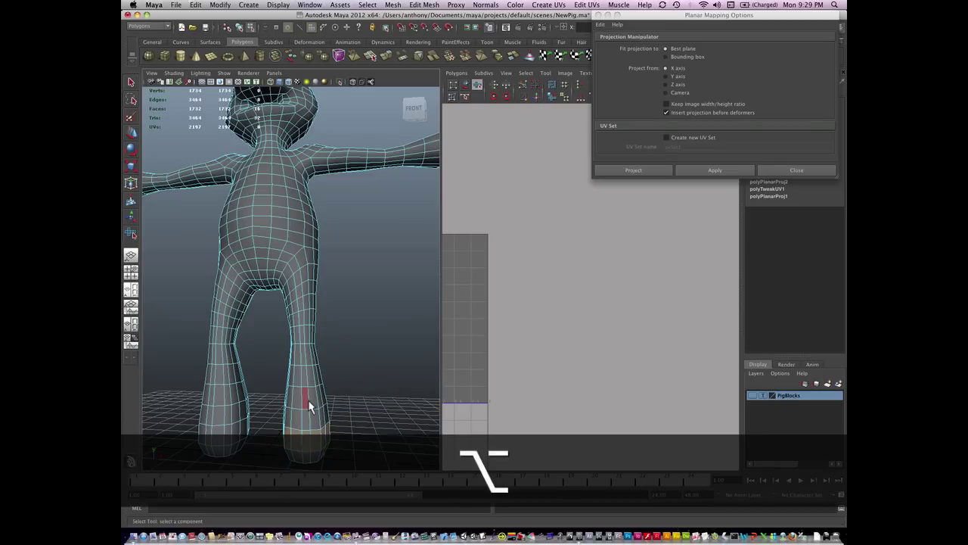
Grow the face selection from the left foot up the whole leg to the hip.
key(shift+period)
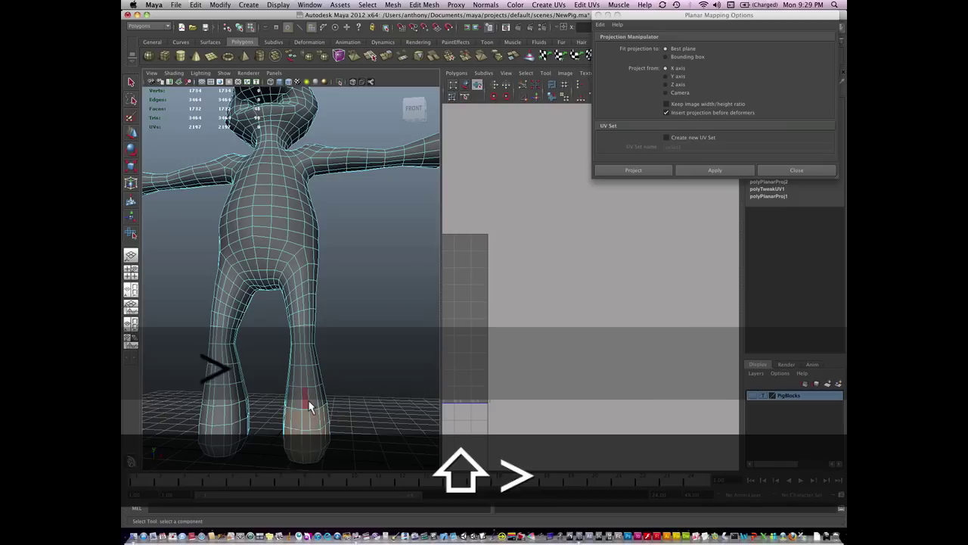
key(shift+period)
key(shift+period)
key(shift+period)
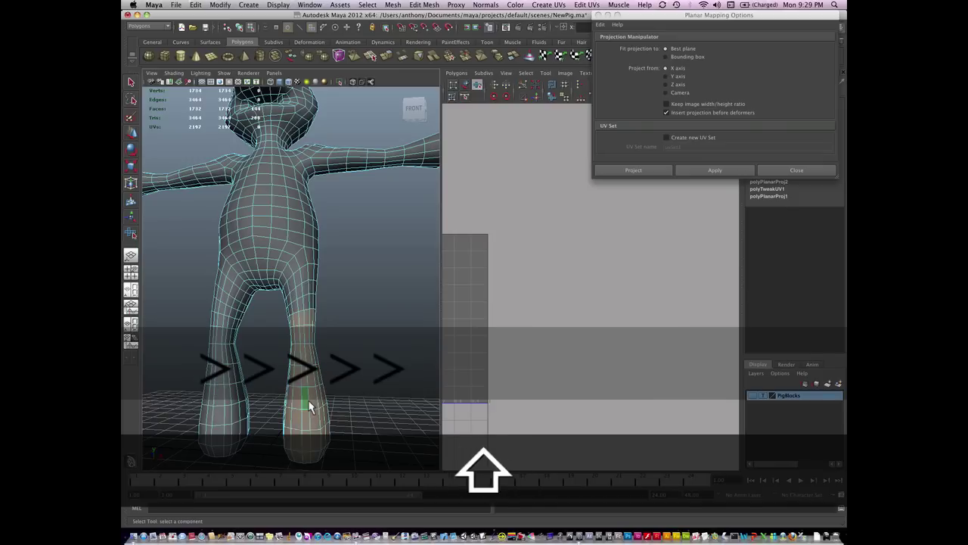
key(shift+period)
key(shift+period)
key(shift+period)
key(shift+period)
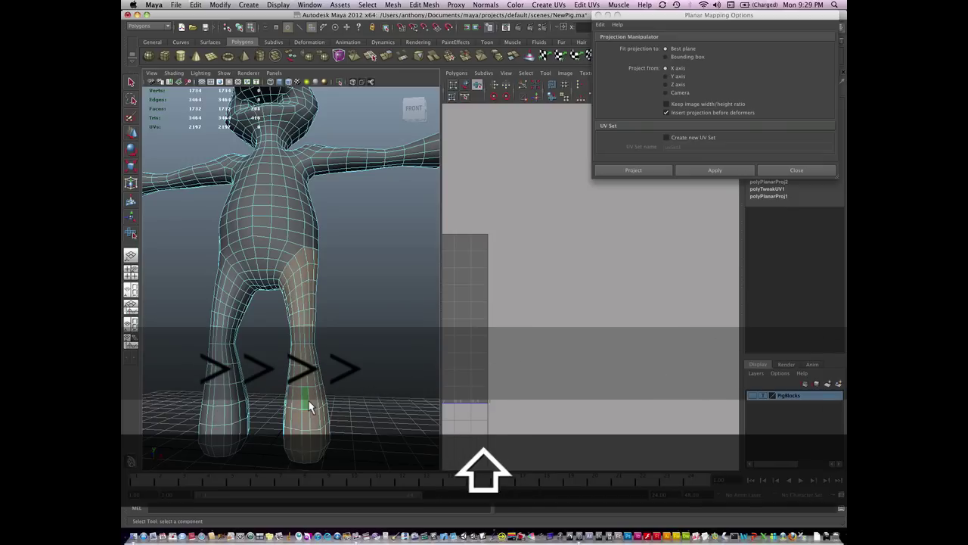
Deselect the strip of faces running down the back of the left leg and heel.
alt+drag(360, 344, 322, 264)
shift+click(295, 191)
shift+click(293, 205)
shift+click(293, 221)
mouse_move(295, 230)
shift+mouse_down()
mouse_move(287, 400)
mouse_move(320, 404)
mouse_move(309, 361)
shift+mouse_up()
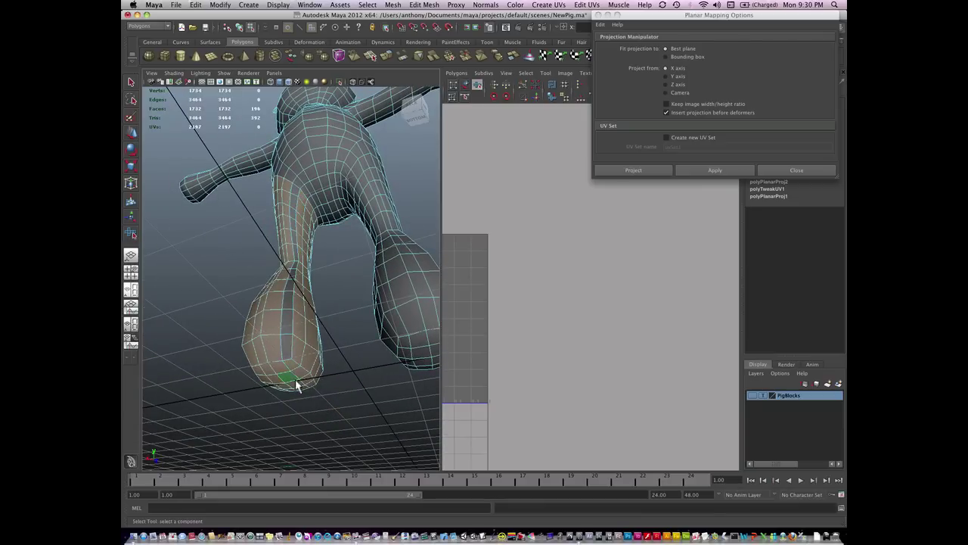
Deselect the row of four faces across the heel end of the left foot's sole.
alt+drag(297, 388, 299, 408)
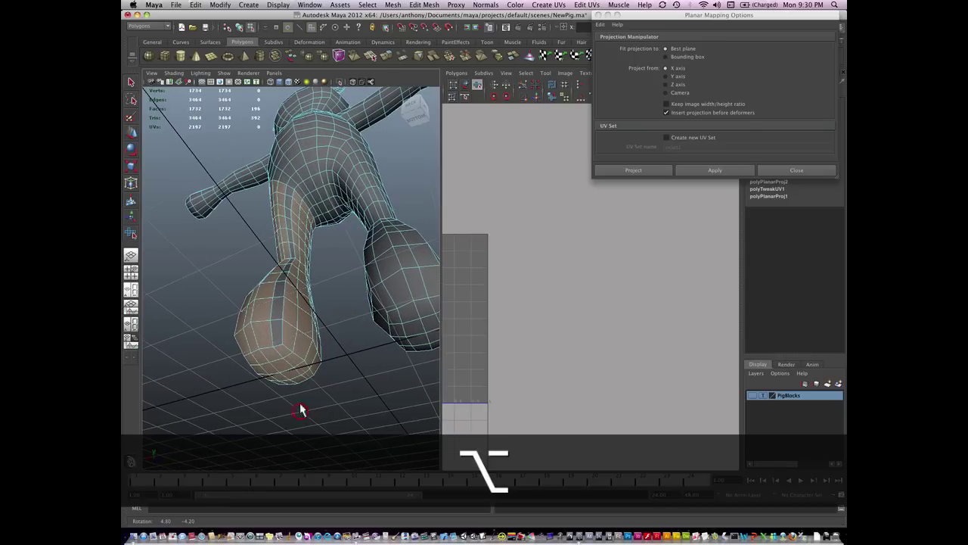
shift+click(282, 351)
shift+click(273, 354)
shift+click(261, 359)
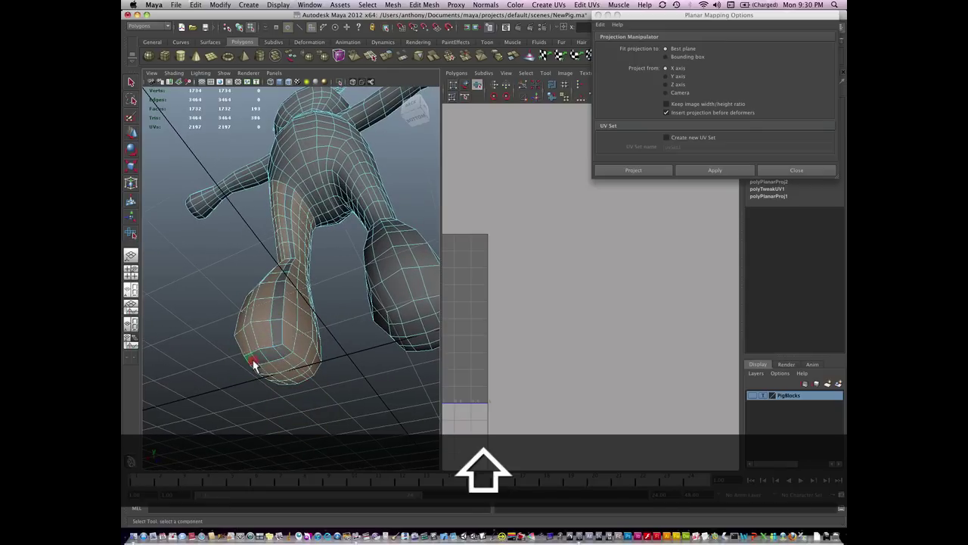
shift+click(254, 365)
Deselect the remaining faces along both side edges of the left foot's sole.
alt+drag(289, 421, 293, 421)
alt+drag(379, 411, 323, 363)
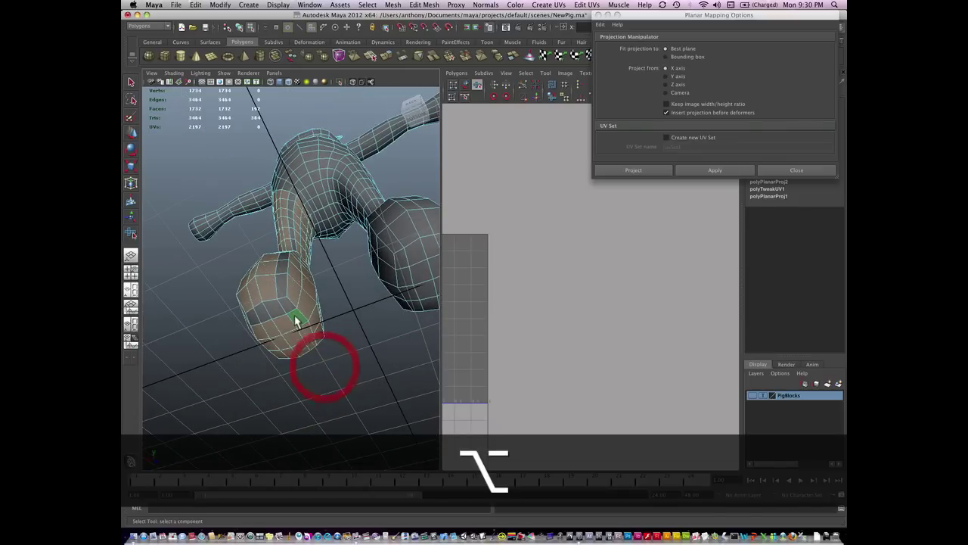
alt+drag(297, 323, 307, 308)
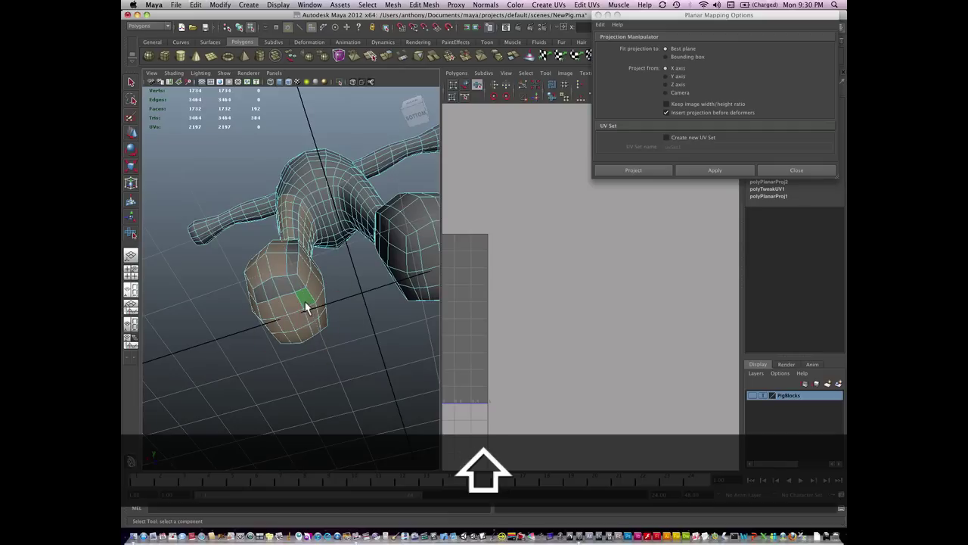
shift+click(264, 312)
shift+click(273, 326)
shift+click(280, 337)
shift+click(307, 303)
shift+click(312, 311)
alt+drag(317, 386, 308, 359)
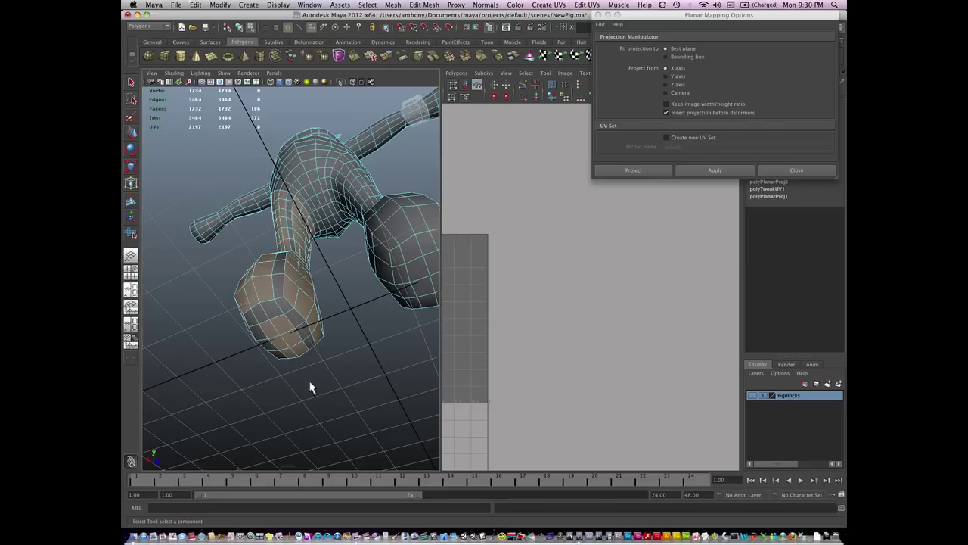
Apply a planar mapping to the selected leg faces, fitted to the best plane and projected from the X axis.
alt+drag(310, 384, 304, 398)
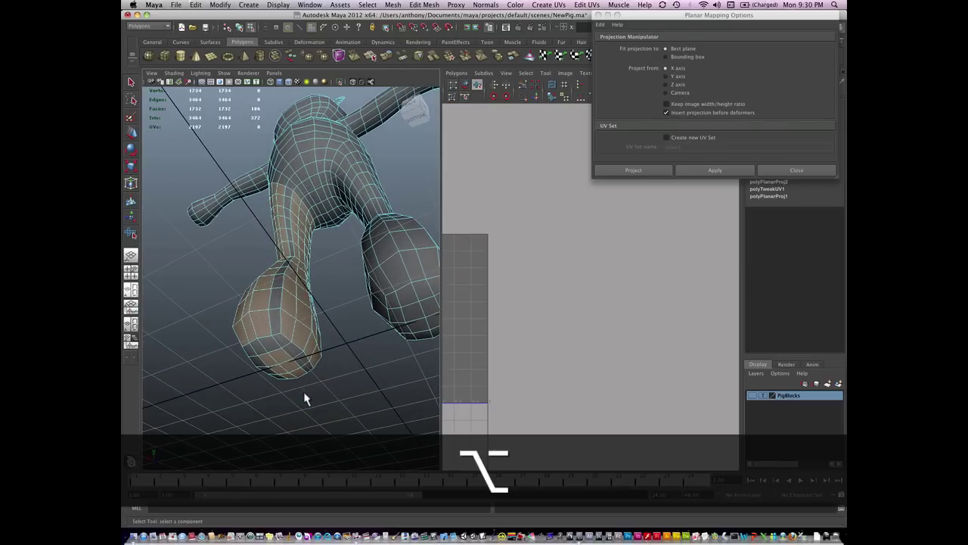
alt+middle_drag(516, 316, 688, 317)
alt+right_drag(635, 318, 610, 316)
alt+middle_drag(525, 309, 529, 302)
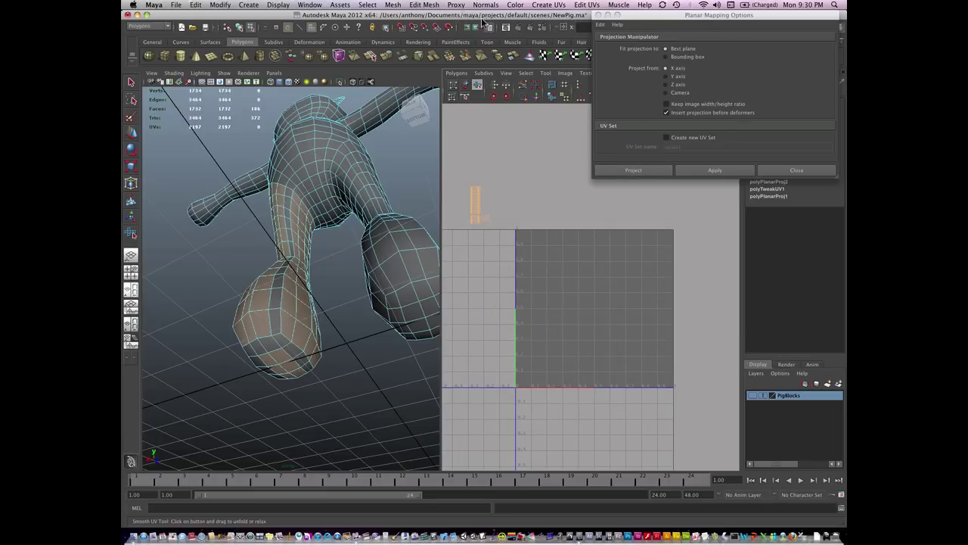
click(551, 9)
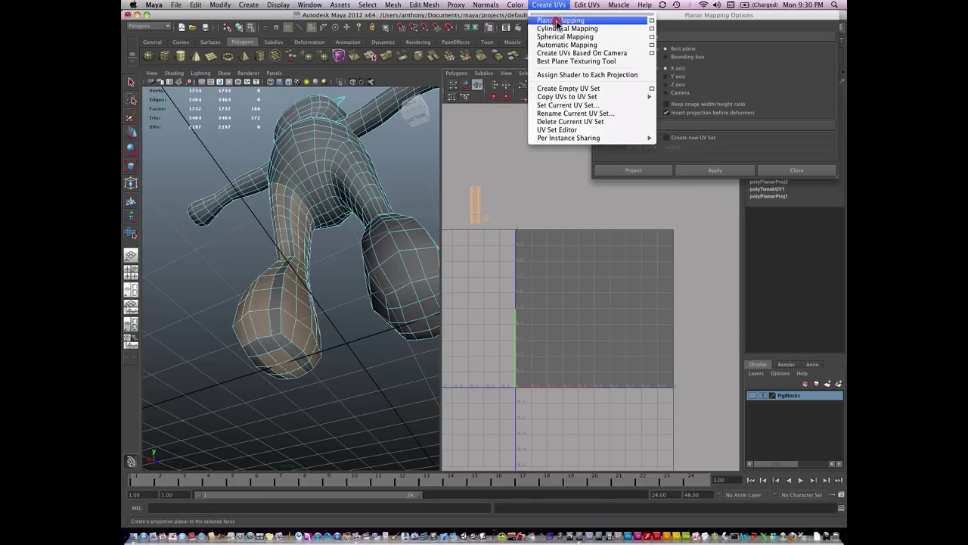
click(654, 20)
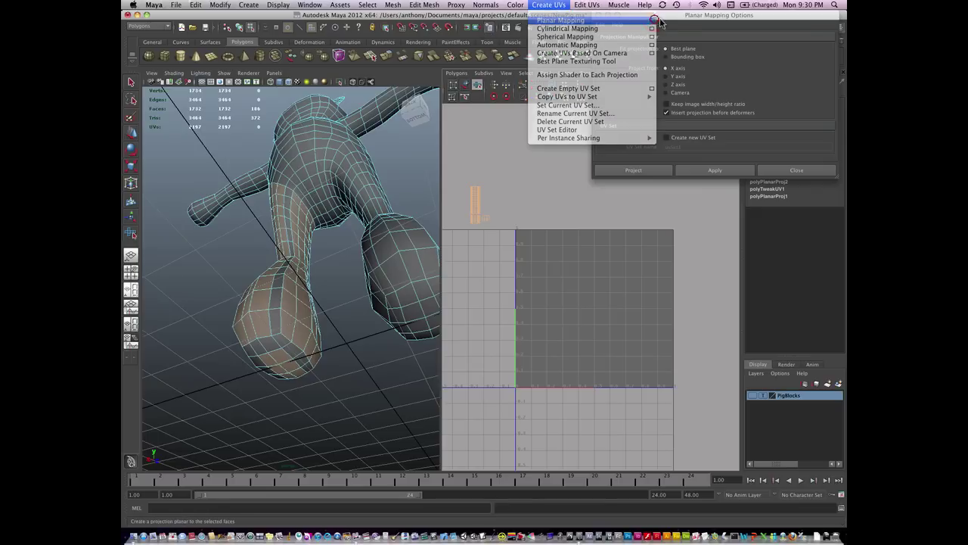
click(716, 170)
key(alt)
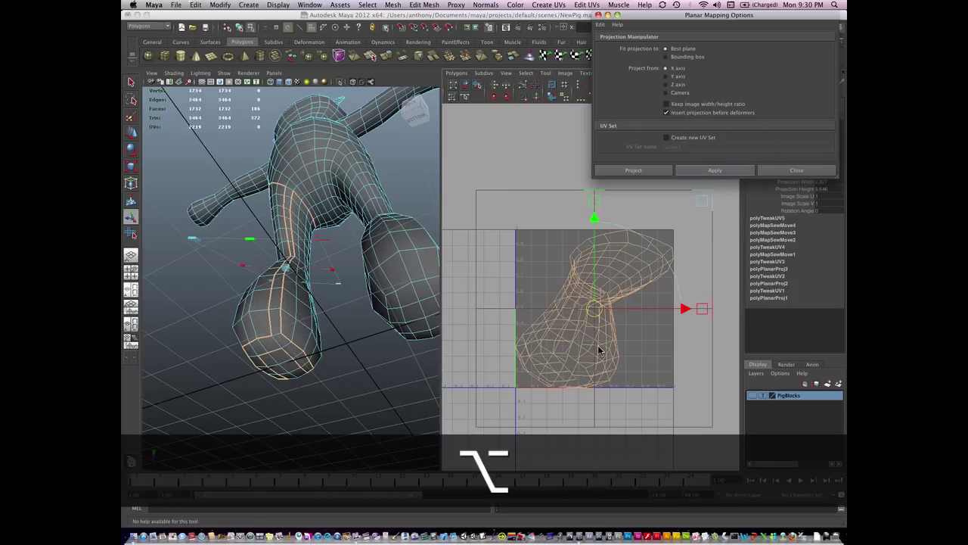
Select all UVs of the projected leg shell and unfold them with the Smooth UV tool.
alt+drag(300, 344, 303, 347)
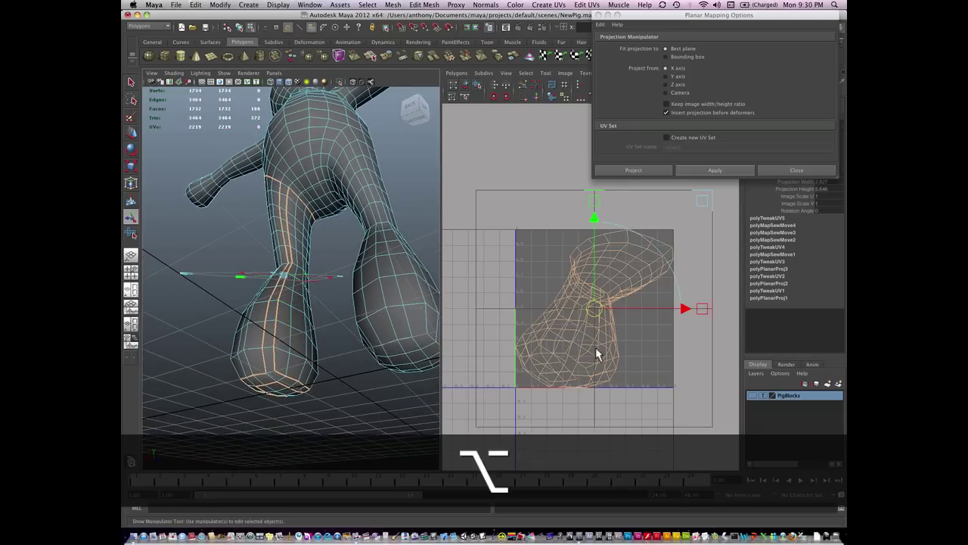
right_click(597, 351)
click(633, 349)
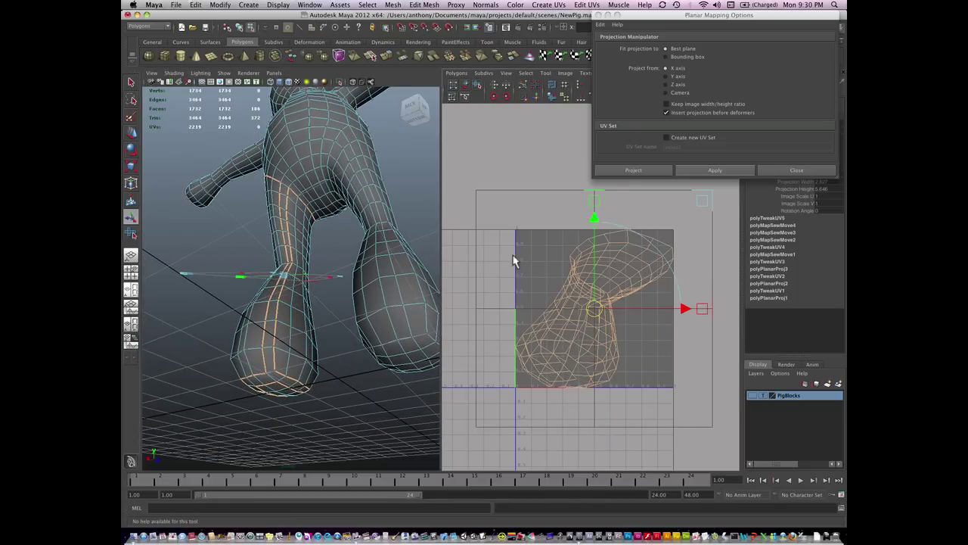
click(698, 415)
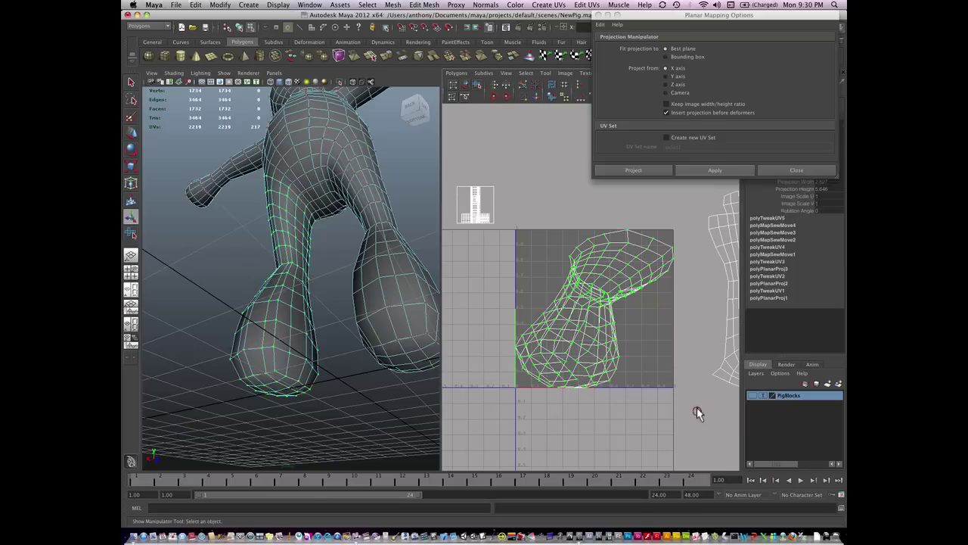
click(478, 88)
mouse_move(501, 397)
mouse_down()
mouse_move(719, 414)
mouse_move(504, 391)
mouse_up()
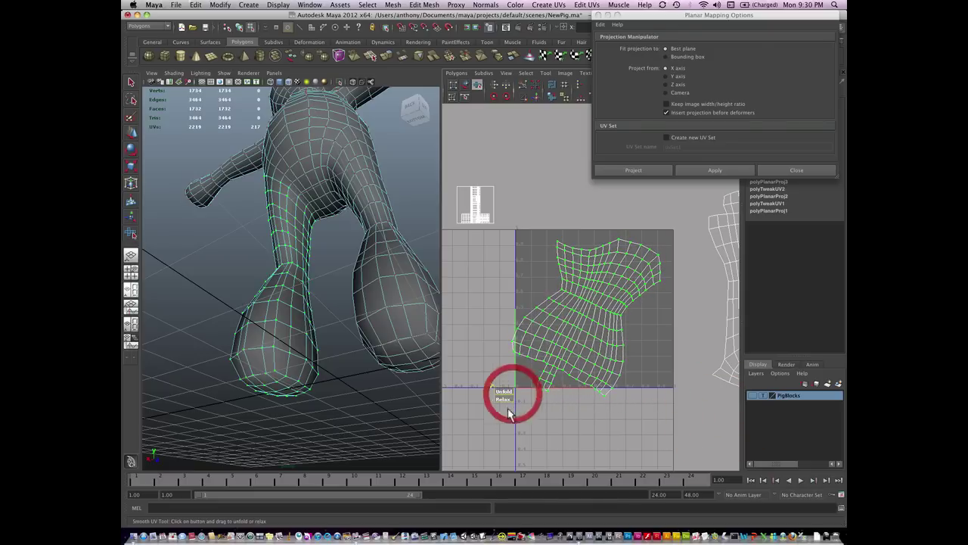
Return the pig mesh to face selection and clear the current selection.
alt+drag(349, 387, 326, 391)
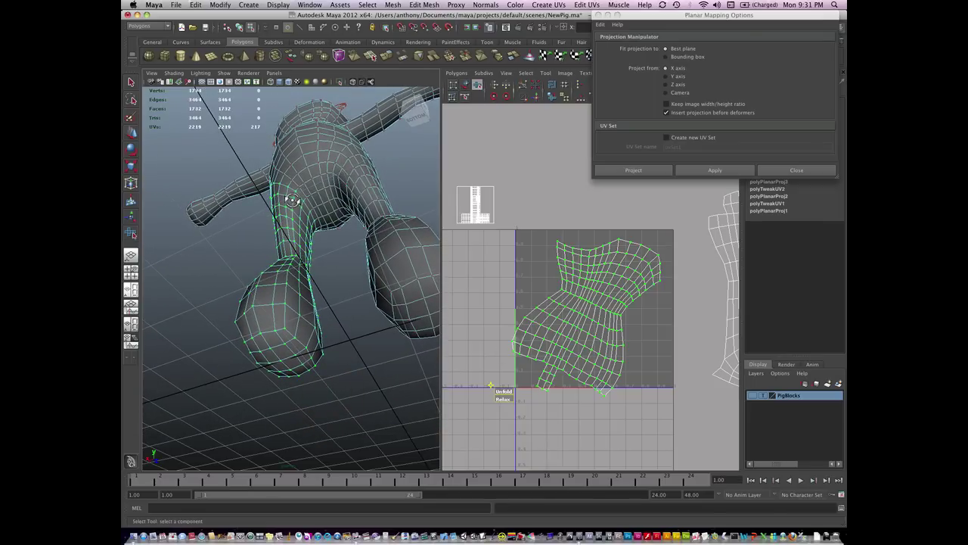
right_click(292, 201)
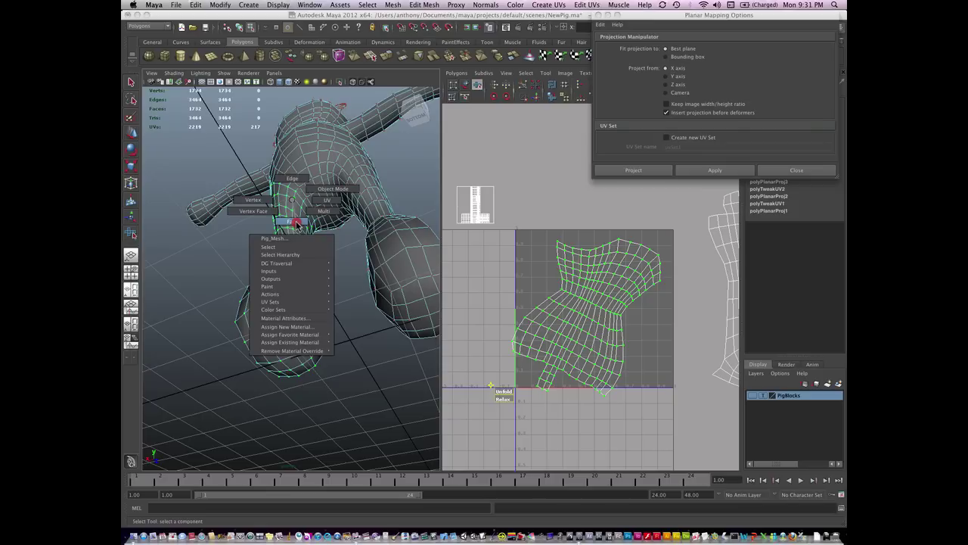
right_click(293, 224)
click(294, 244)
click(313, 372)
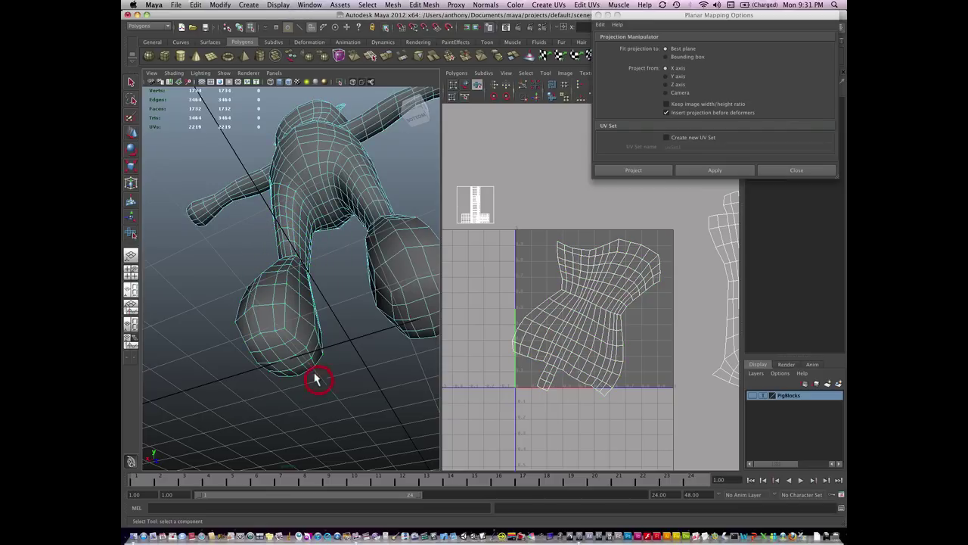
Select the face strips along both side edges of the left foot's sole and planar map them from the X axis.
alt+drag(285, 371, 290, 359)
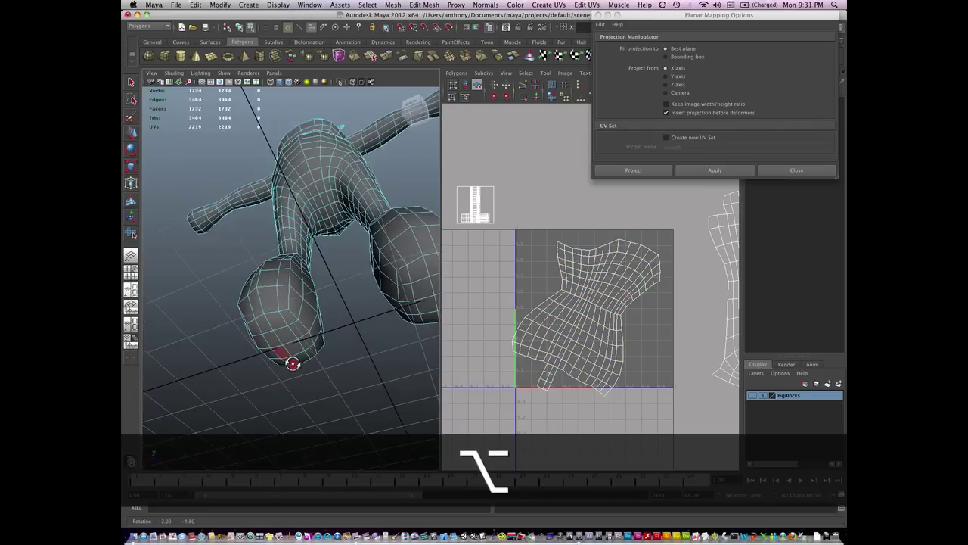
shift+click(291, 357)
shift+click(280, 357)
shift+click(271, 350)
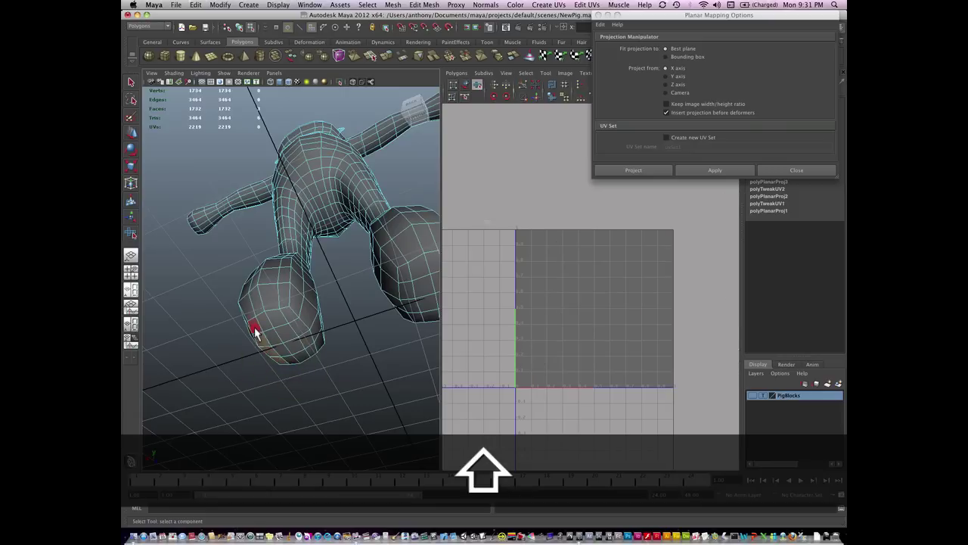
shift+click(254, 328)
shift+click(310, 344)
shift+click(305, 336)
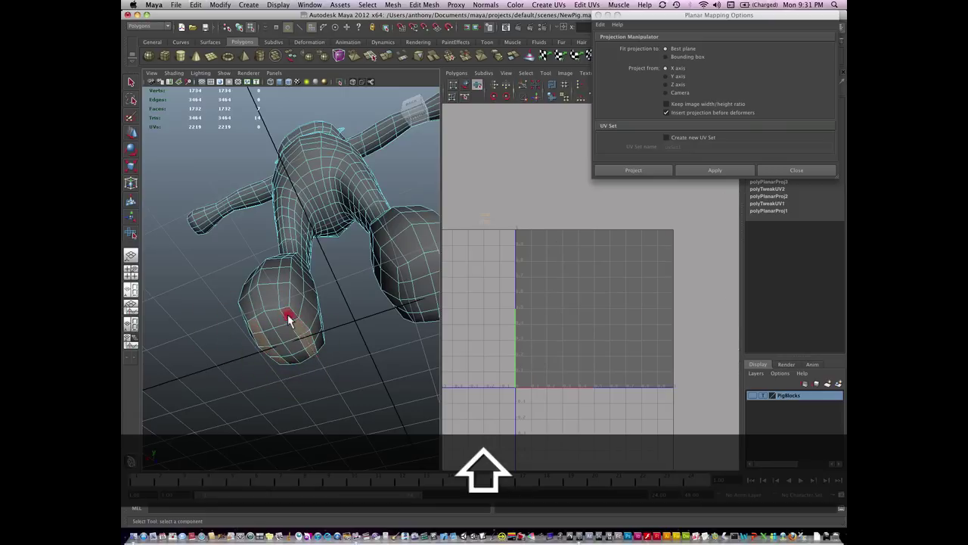
alt+drag(290, 321, 280, 325)
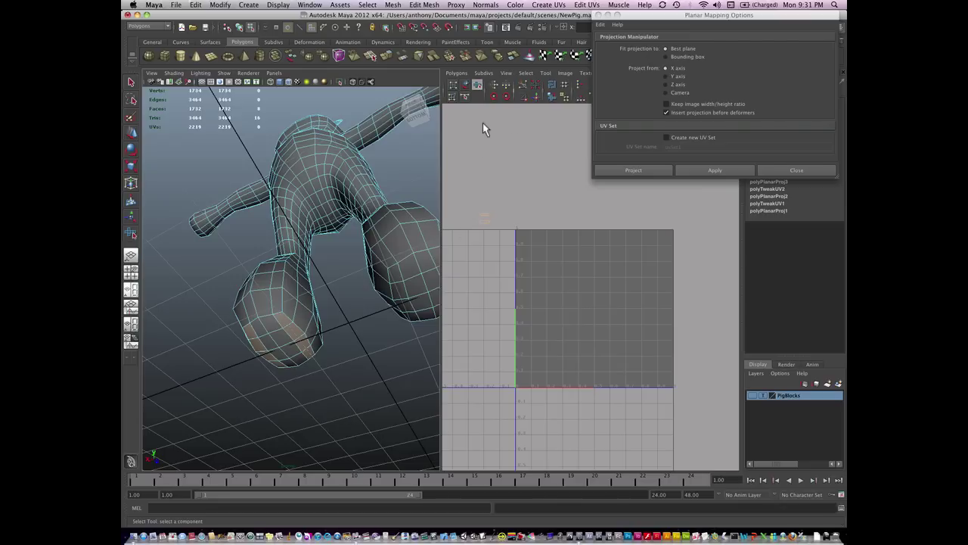
click(702, 169)
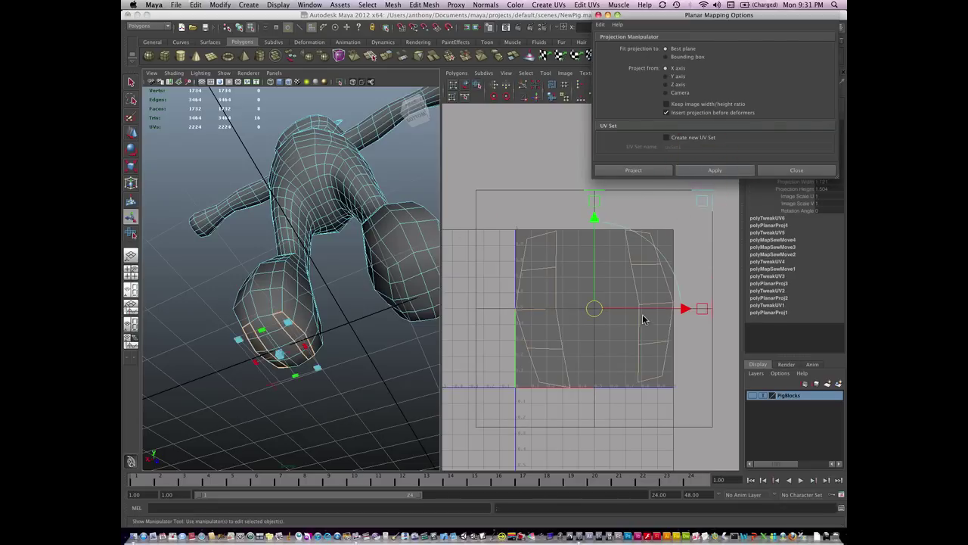
Select the sole strips' UVs, scale them down and place them just below the unfolded leg shell.
right_click(639, 275)
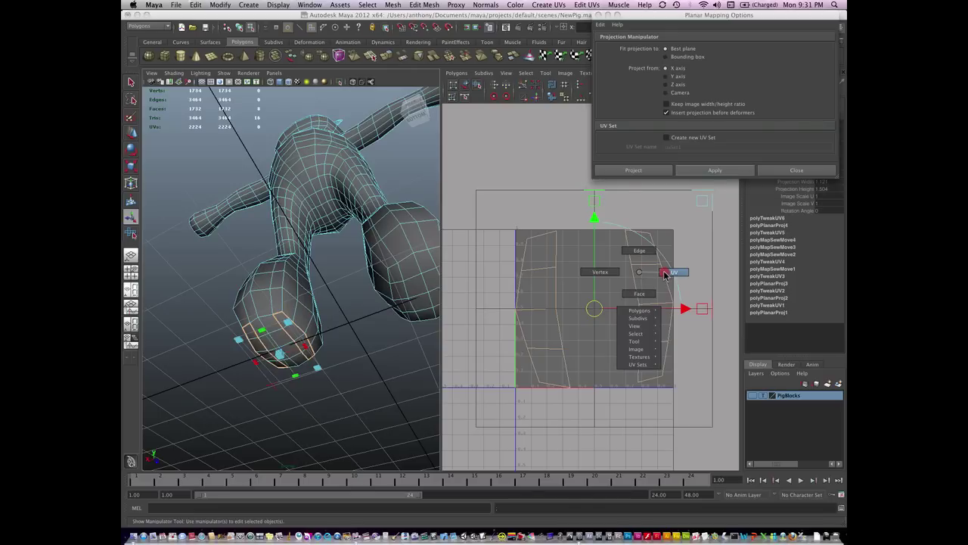
click(664, 273)
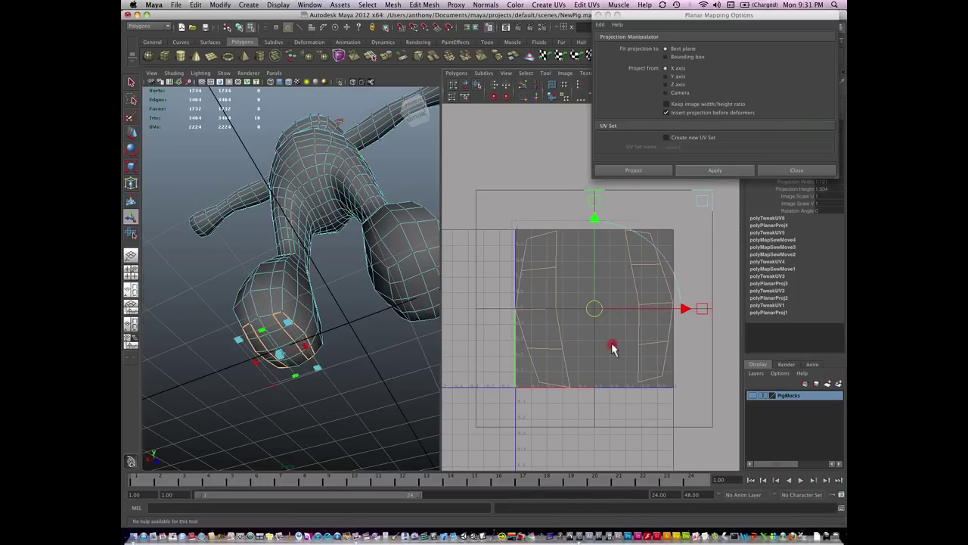
drag(631, 363, 683, 410)
alt+right_drag(671, 401, 547, 365)
key(r)
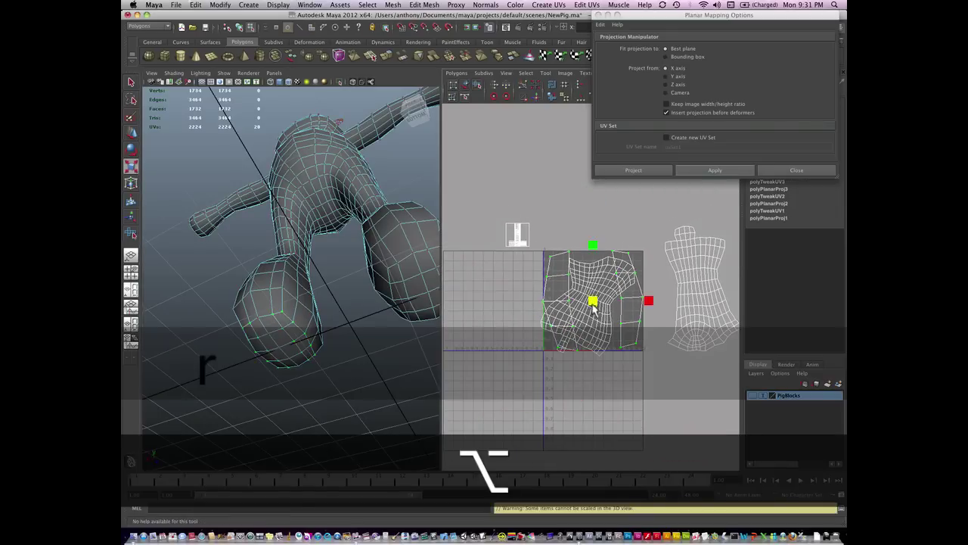
drag(593, 301, 576, 357)
key(w)
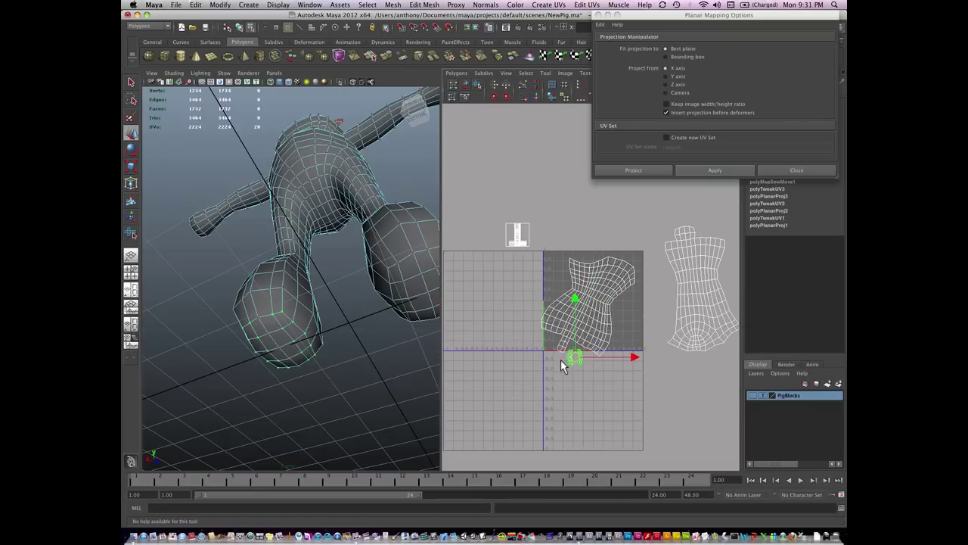
Select two adjacent faces at the heel end of the sole and planar map them from the X axis.
right_drag(257, 332, 260, 349)
click(259, 329)
shift+click(270, 326)
shift+click(270, 325)
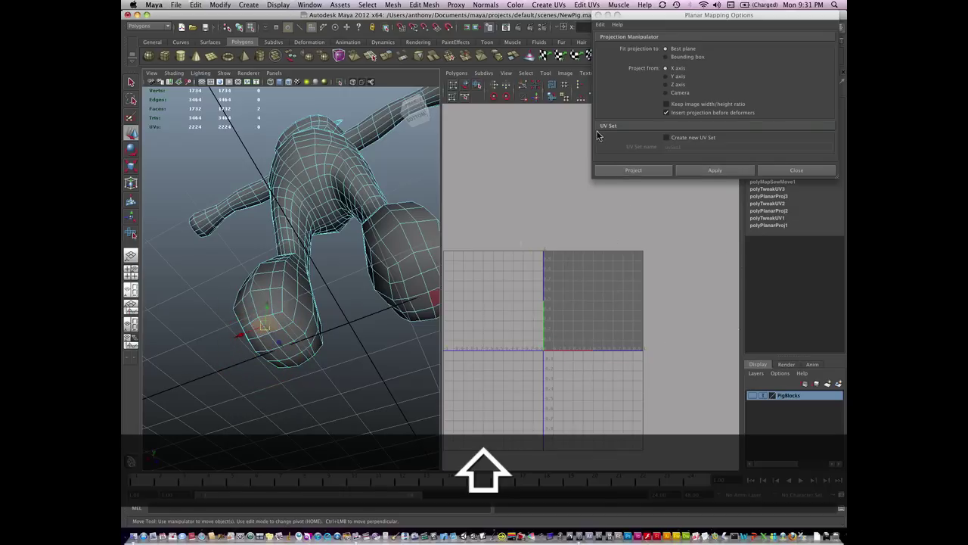
click(715, 172)
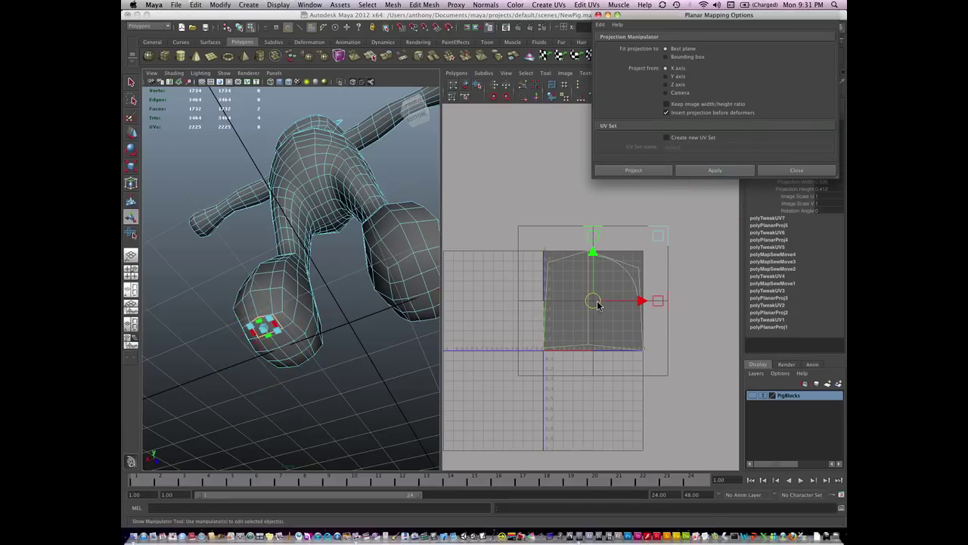
Select the heel patch's UVs, scale them down and place them beside the sole strips below the leg shell.
key(r)
right_drag(595, 303, 635, 305)
drag(529, 227, 675, 382)
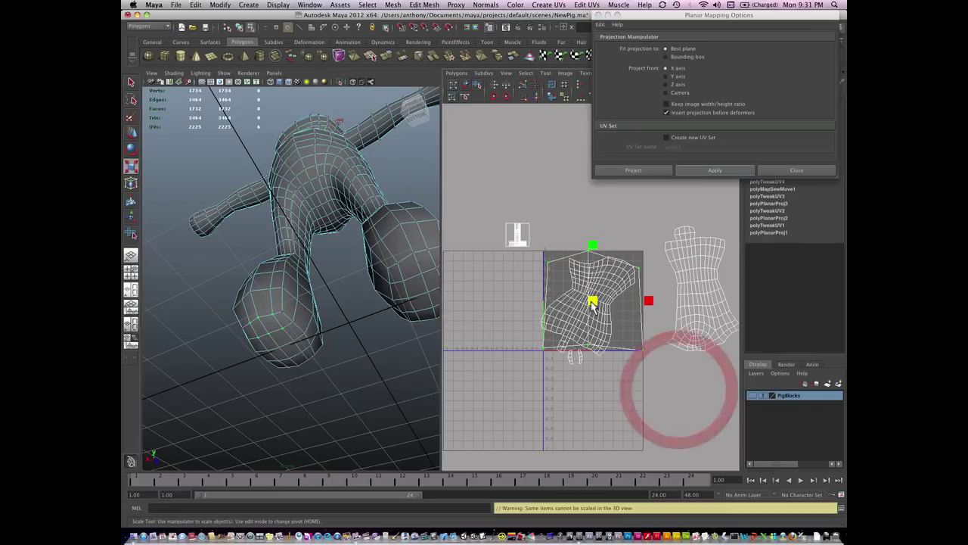
drag(594, 301, 550, 361)
key(w)
key(r)
click(551, 378)
alt+middle_drag(552, 355, 555, 361)
Select the strip of faces running up the back of the left foot and leg and planar map it from the X axis.
alt+drag(316, 369, 280, 363)
right_click(280, 364)
right_drag(284, 381, 283, 379)
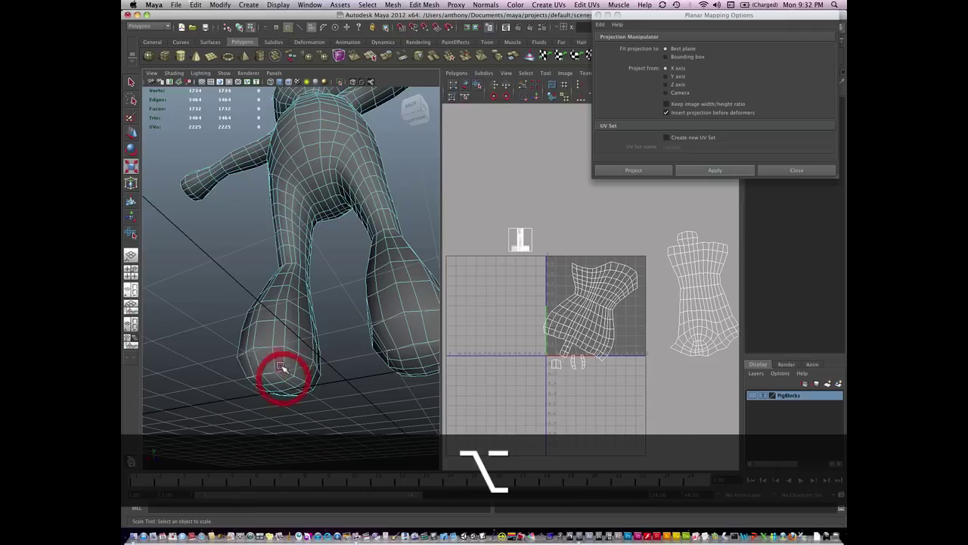
key(q)
drag(279, 341, 296, 184)
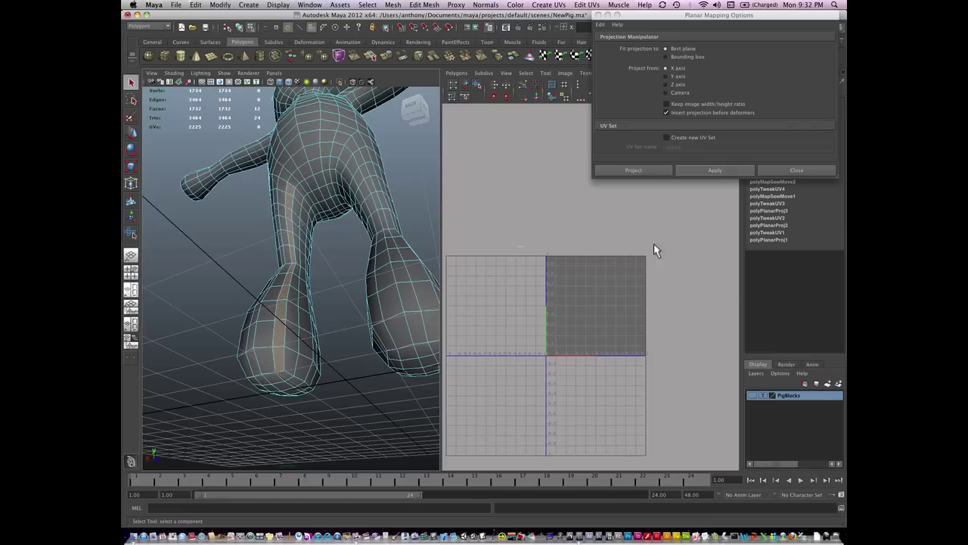
click(720, 169)
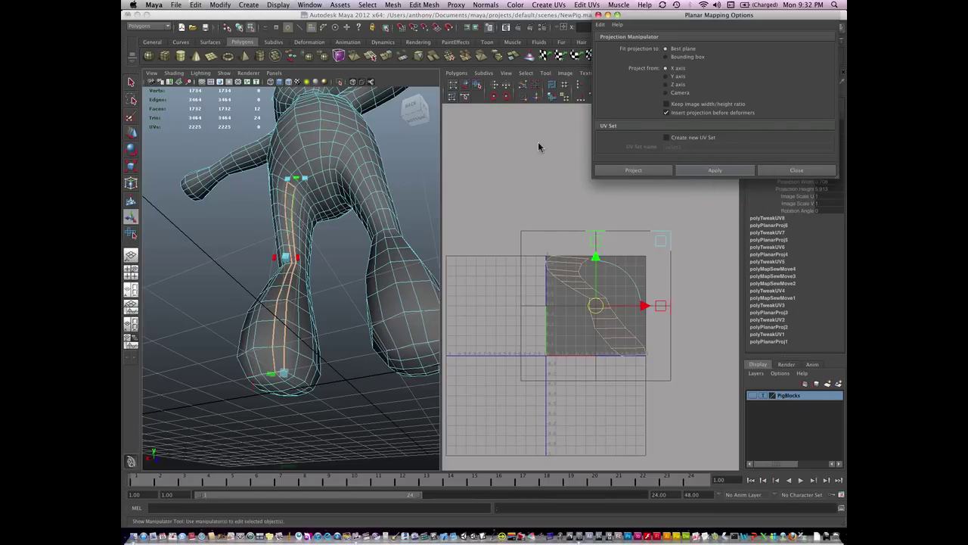
Select all UVs of the back-of-leg strip and unfold them with the Smooth UV tool.
click(479, 87)
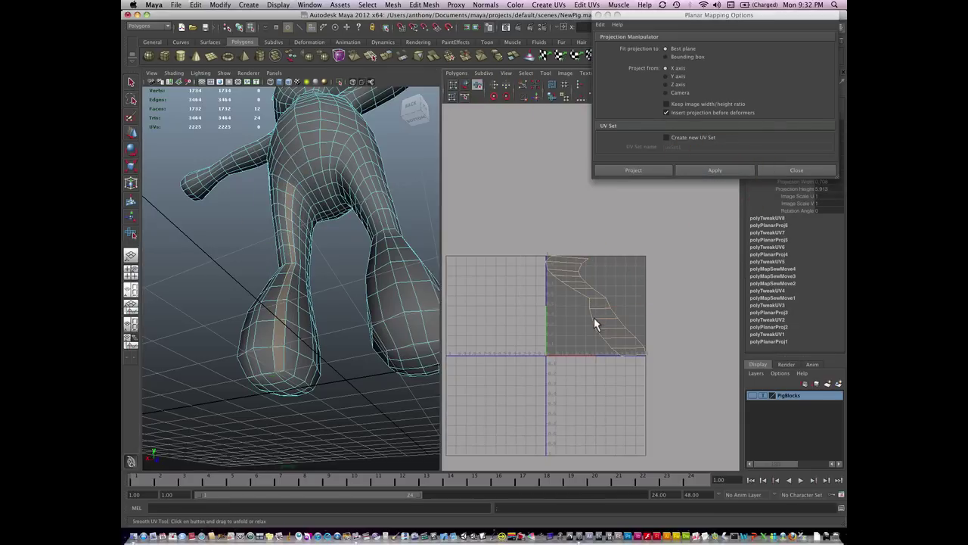
right_drag(592, 323, 628, 320)
right_drag(586, 296, 618, 298)
drag(672, 379, 508, 161)
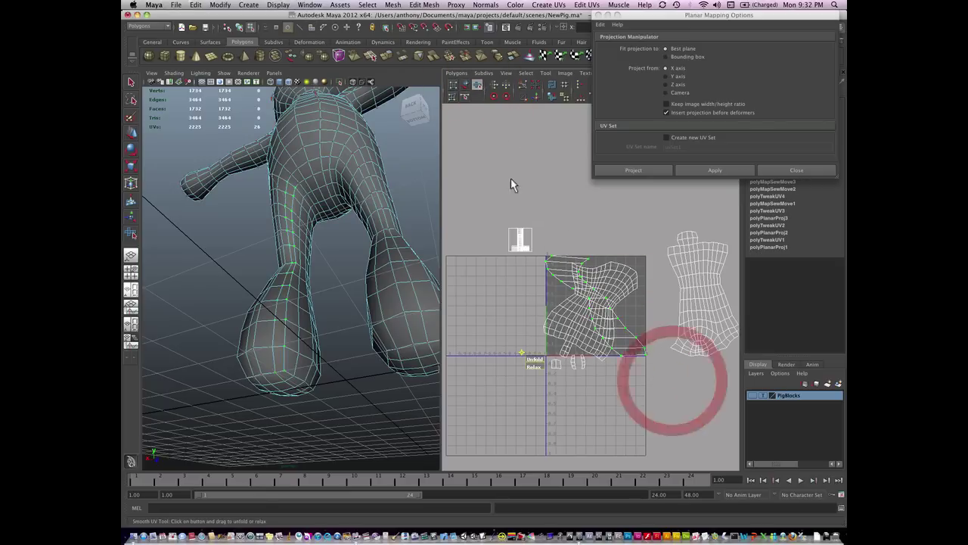
drag(534, 365, 627, 356)
Rotate the unfolded back-of-leg strip upright, scale it down and move it beside the leg shell.
key(w)
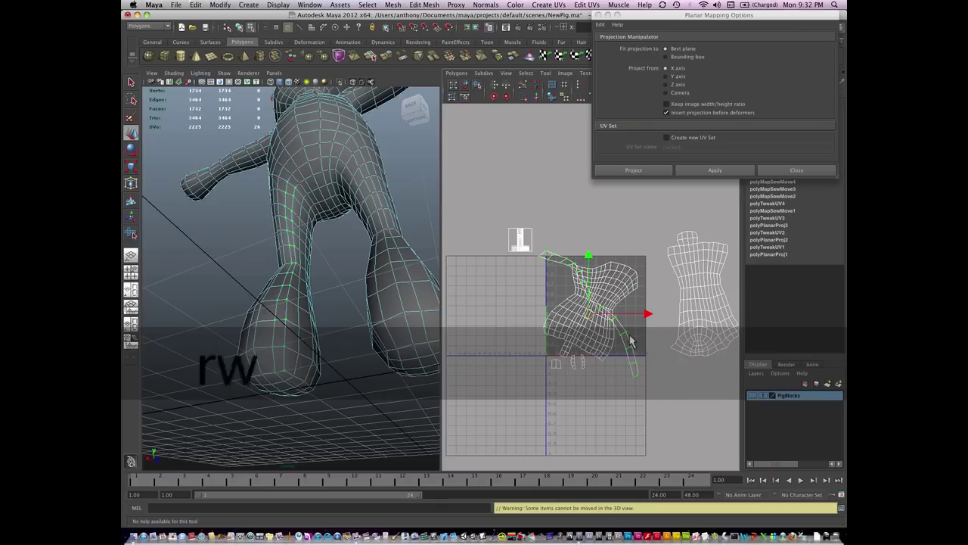
key(e)
drag(642, 307, 638, 347)
key(r)
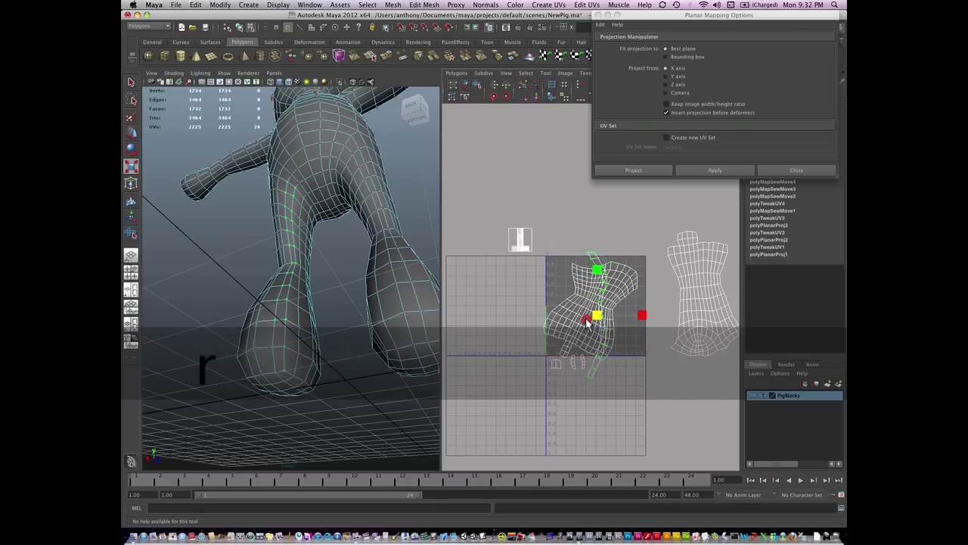
drag(587, 323, 570, 326)
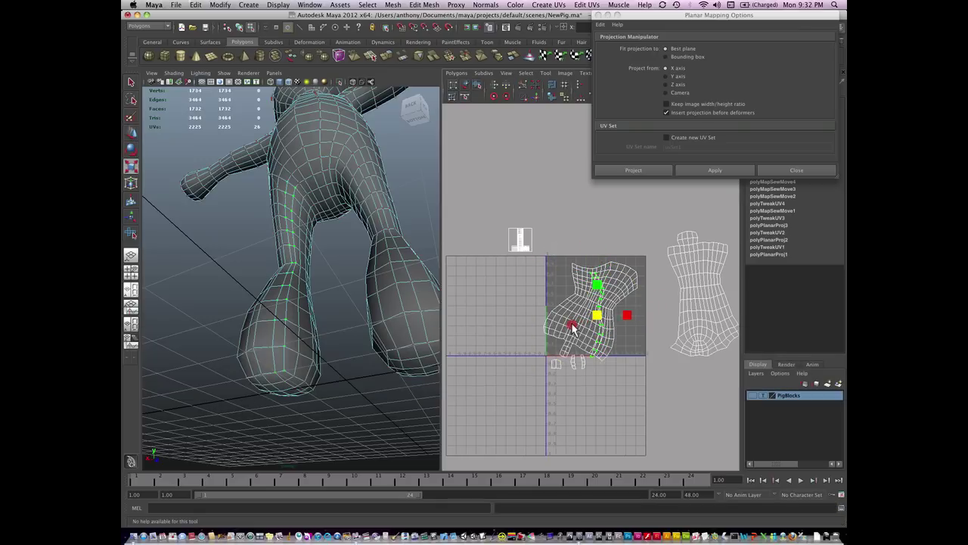
key(w)
click(579, 319)
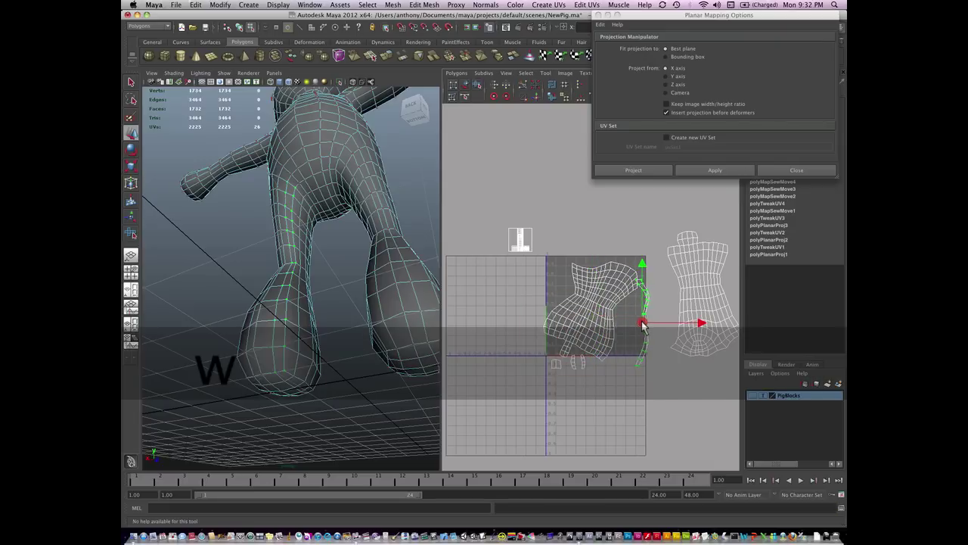
click(642, 325)
Grow a UV selection over the whole leg shell, rotate it upright and shift it up slightly.
click(587, 320)
key(shift+period)
key(shift+period)
key(shift+period)
key(shift+period)
key(shift+period)
key(shift+period)
key(shift+period)
key(shift+period)
key(shift+period)
key(shift+period)
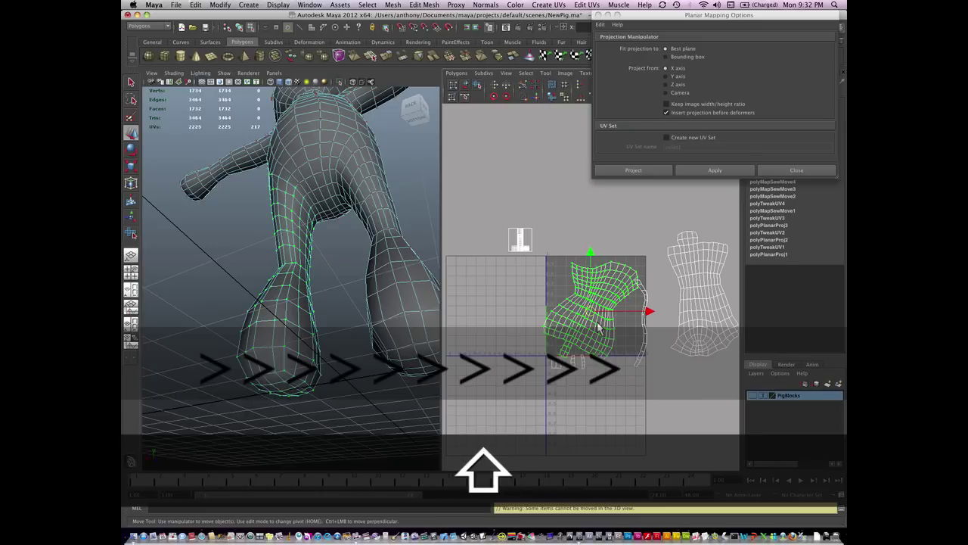
key(r)
key(r)
key(e)
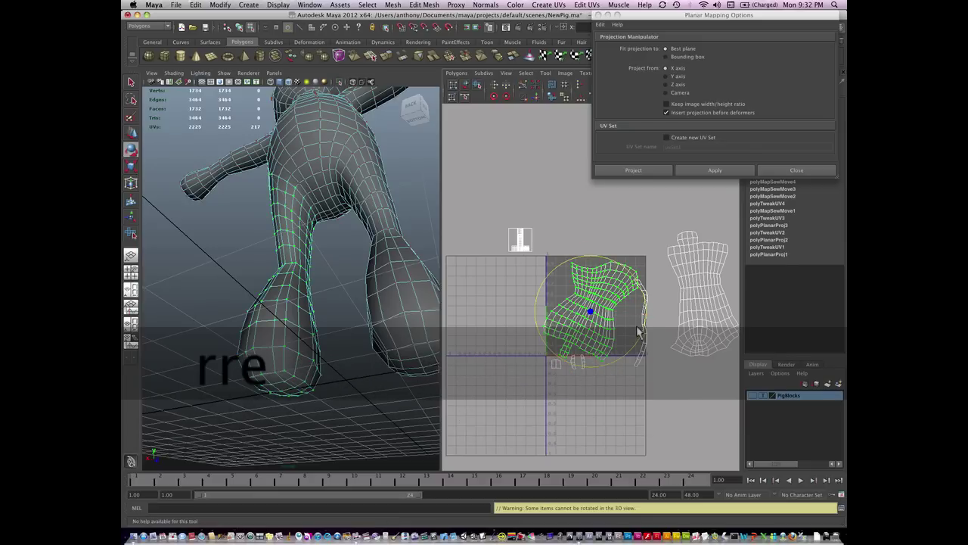
drag(640, 340, 644, 318)
key(w)
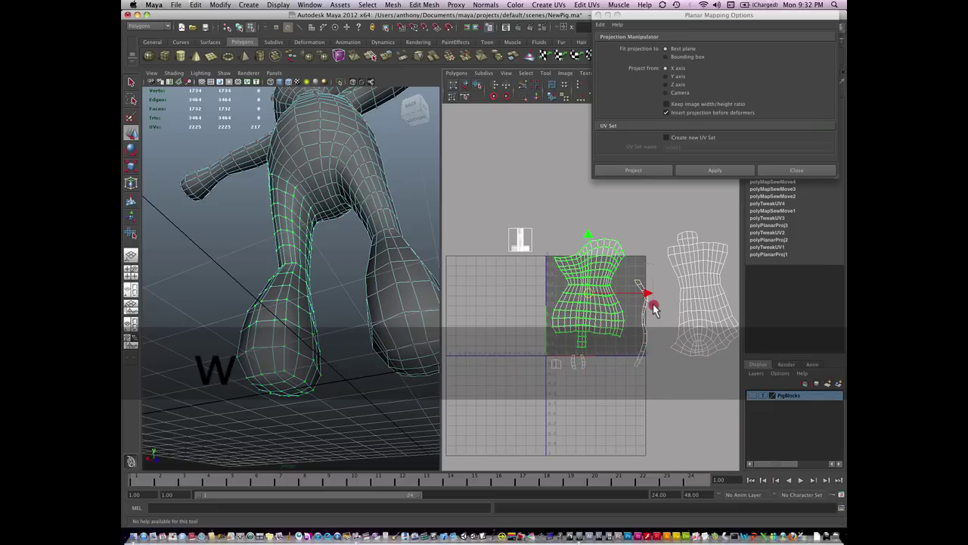
Grow a UV selection over the whole back-of-leg strip and move it closer to the leg shell.
click(652, 306)
key(shift+period)
key(shift+period)
key(shift+period)
key(shift+period)
key(shift+period)
key(shift+period)
key(shift+period)
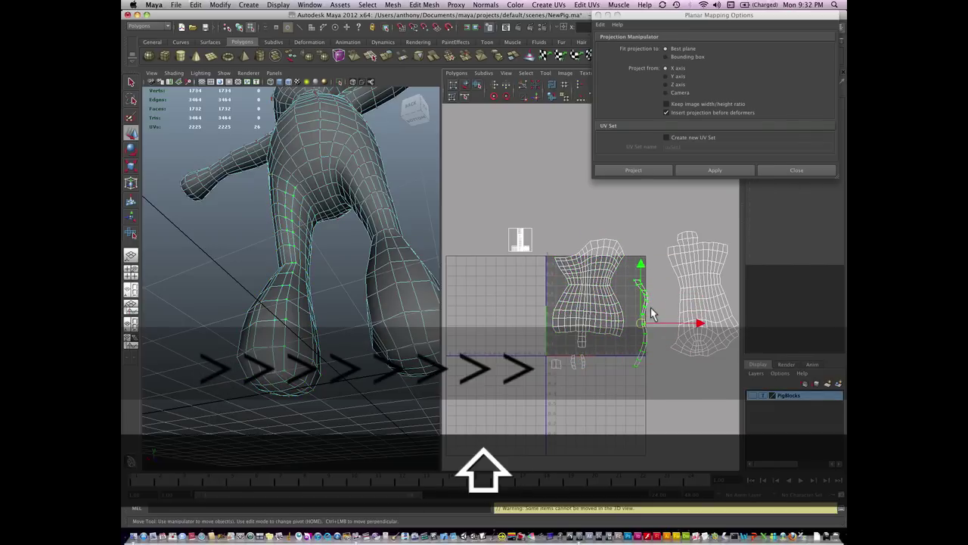
drag(645, 322, 635, 295)
alt+middle_drag(556, 329, 540, 374)
alt+right_drag(540, 373, 684, 371)
alt+middle_drag(621, 373, 596, 324)
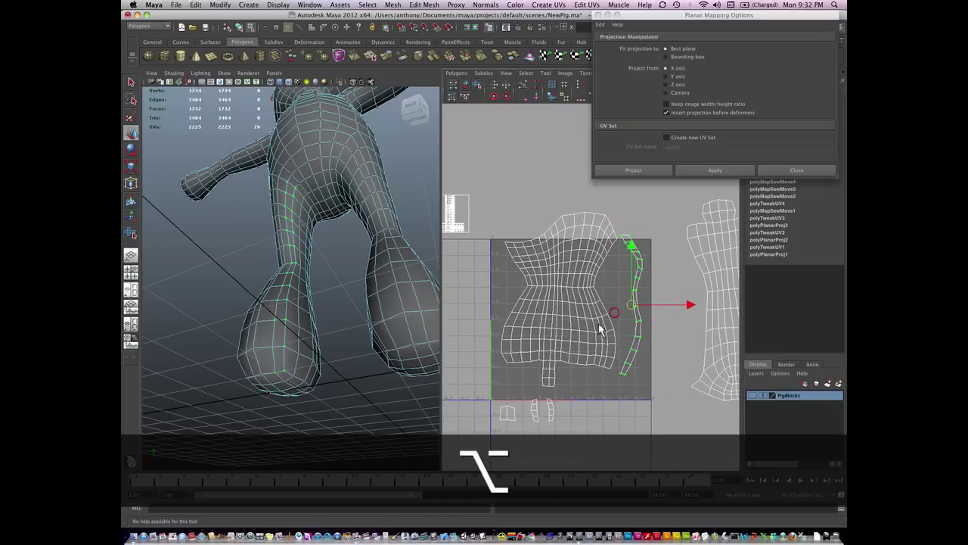
Scale the heel patch's UVs down slightly to match the size of the sole pieces.
click(514, 429)
key(r)
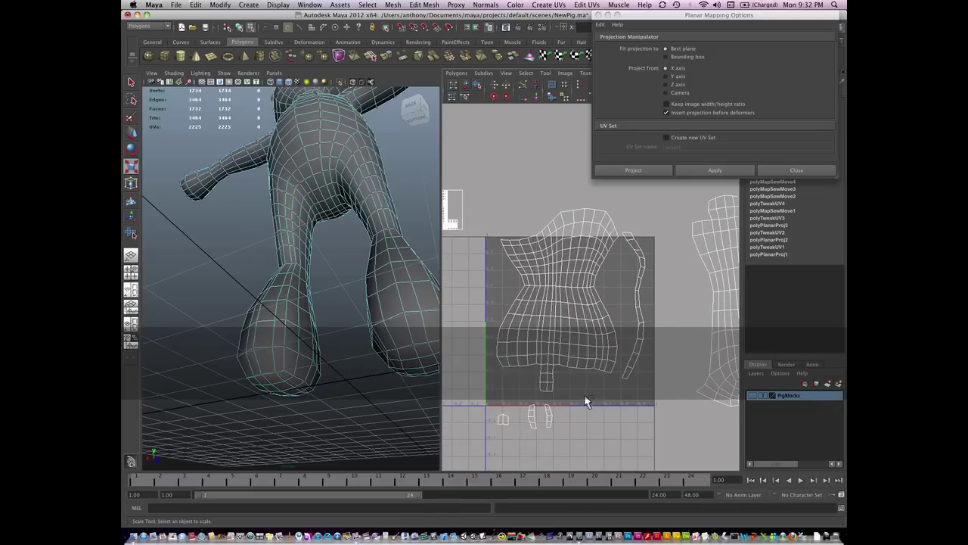
click(482, 427)
alt+middle_drag(590, 397, 561, 404)
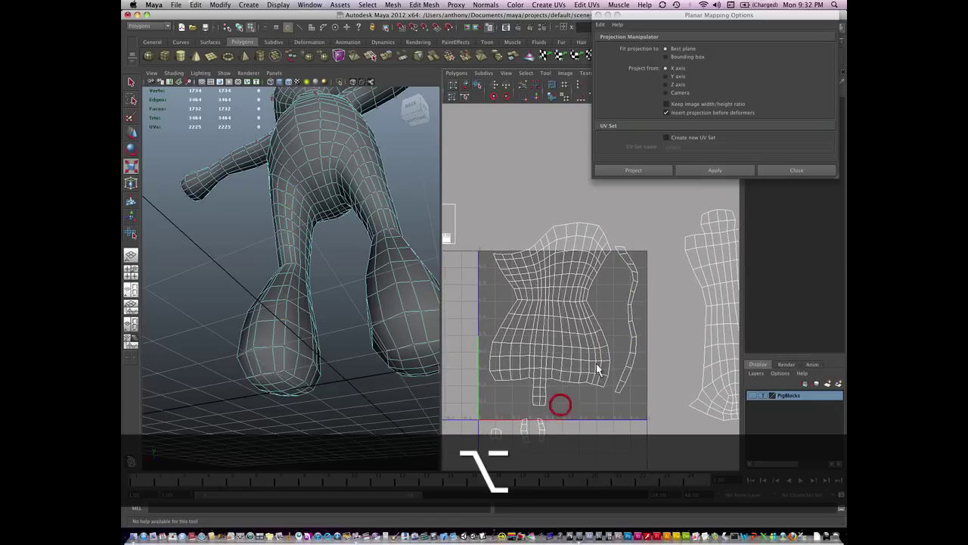
Select the leg shell's border edges shared with the back-of-leg strip, and move and sew the strip onto the shell.
click(589, 302)
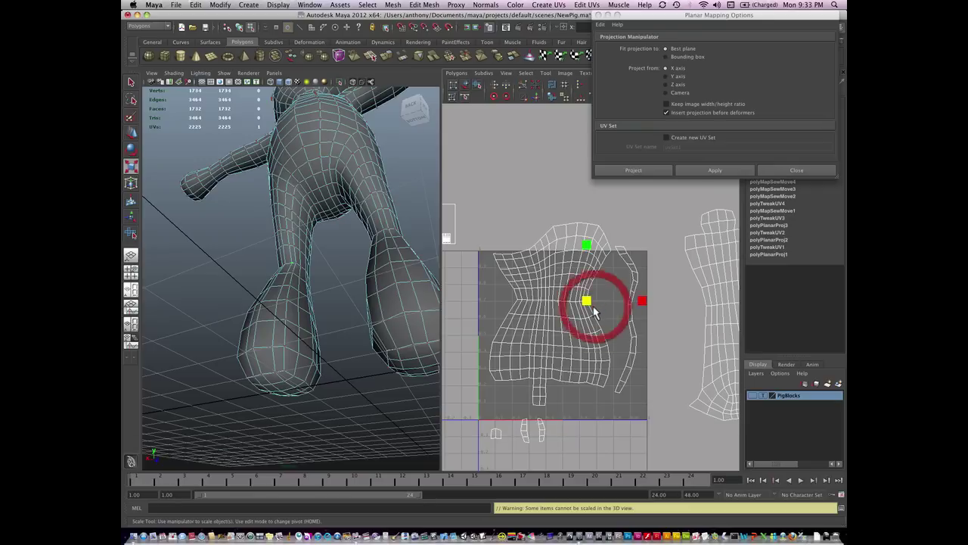
key(q)
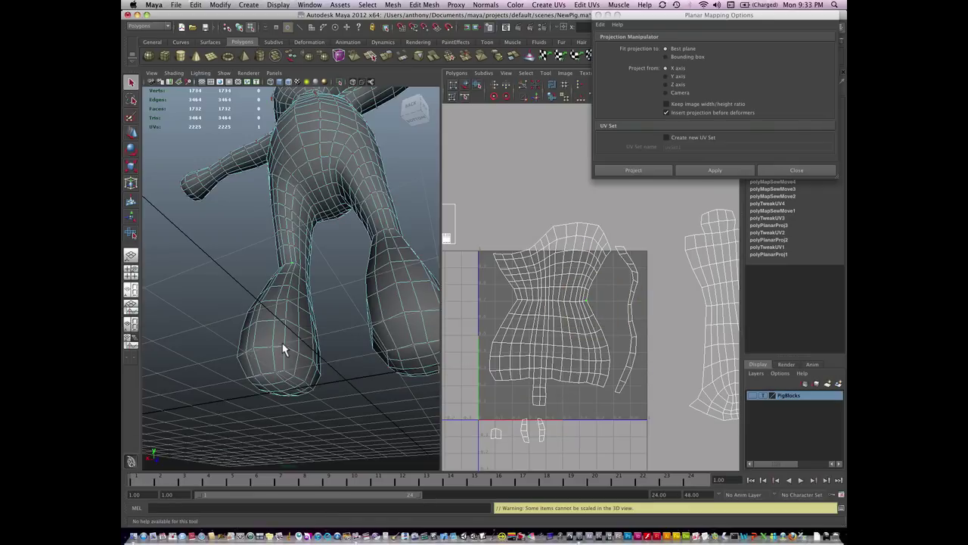
click(283, 345)
click(493, 363)
shift+click(492, 373)
shift+click(494, 358)
shift+click(497, 345)
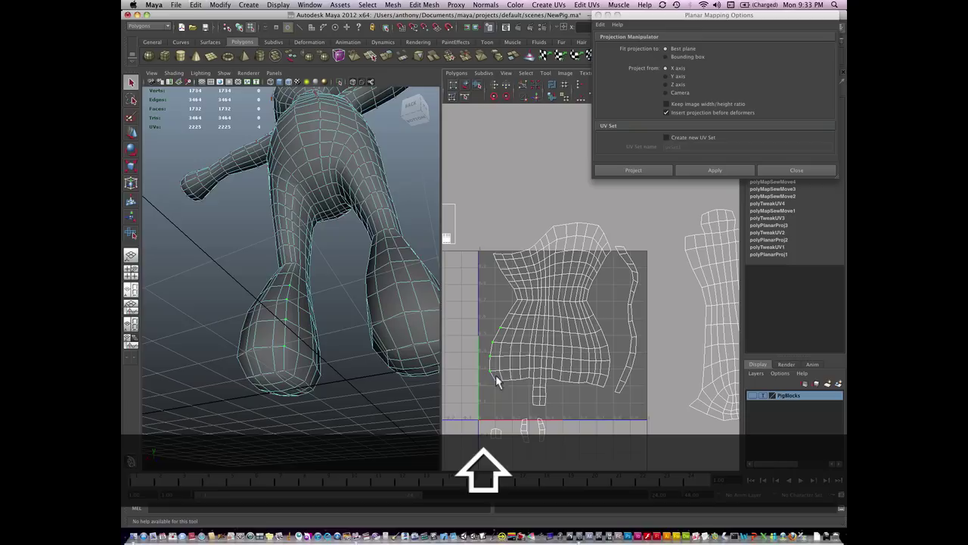
shift+click(509, 313)
shift+click(518, 301)
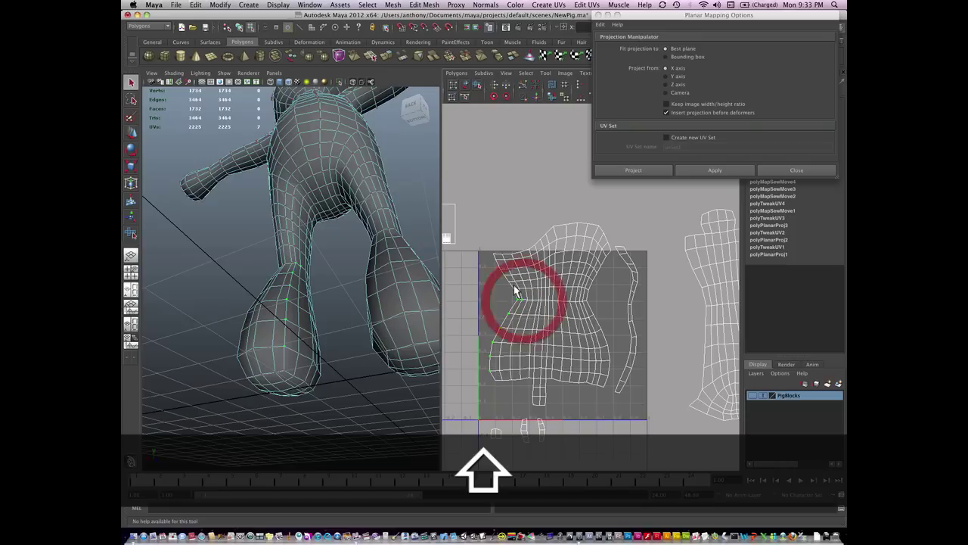
shift+click(517, 289)
shift+click(510, 283)
shift+click(507, 276)
shift+click(504, 269)
shift+click(505, 272)
shift+click(495, 259)
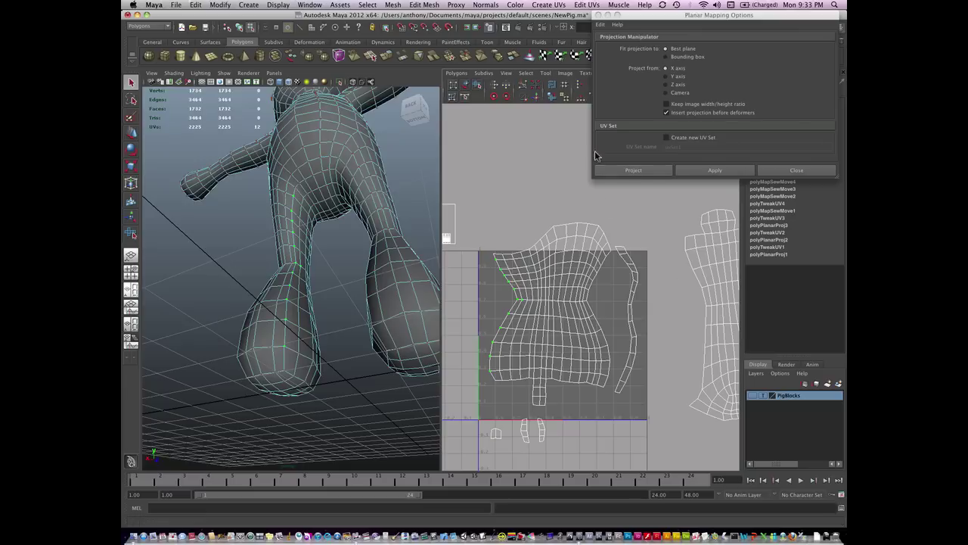
click(535, 96)
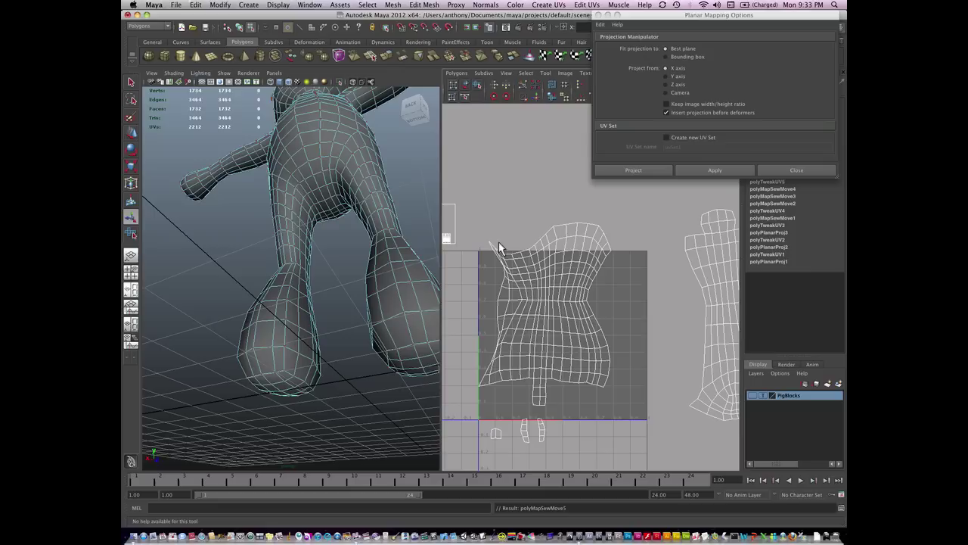
Select the edges along both sides of the sole tab and move and sew the two sole strips onto it.
shift+click(532, 389)
shift+click(533, 395)
shift+click(546, 396)
shift+click(545, 388)
shift+click(545, 384)
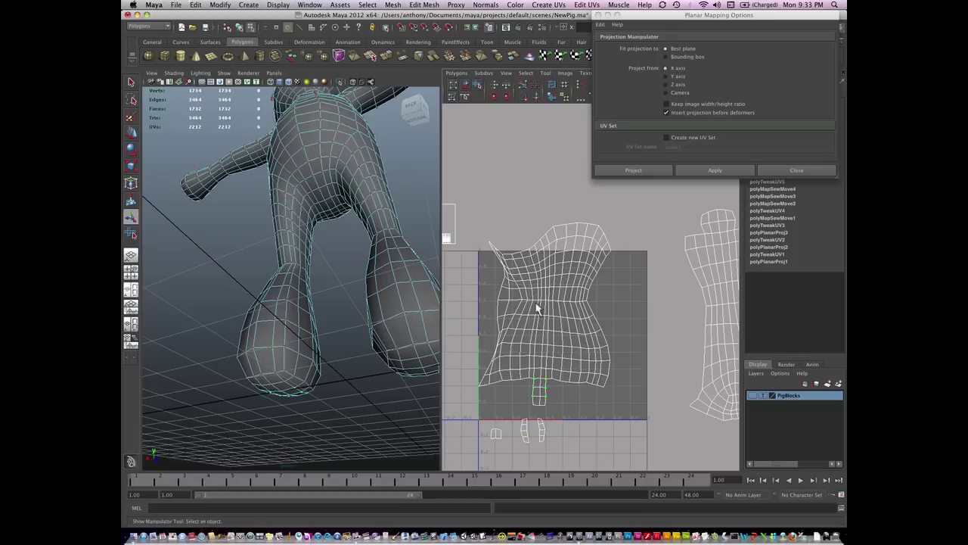
click(537, 97)
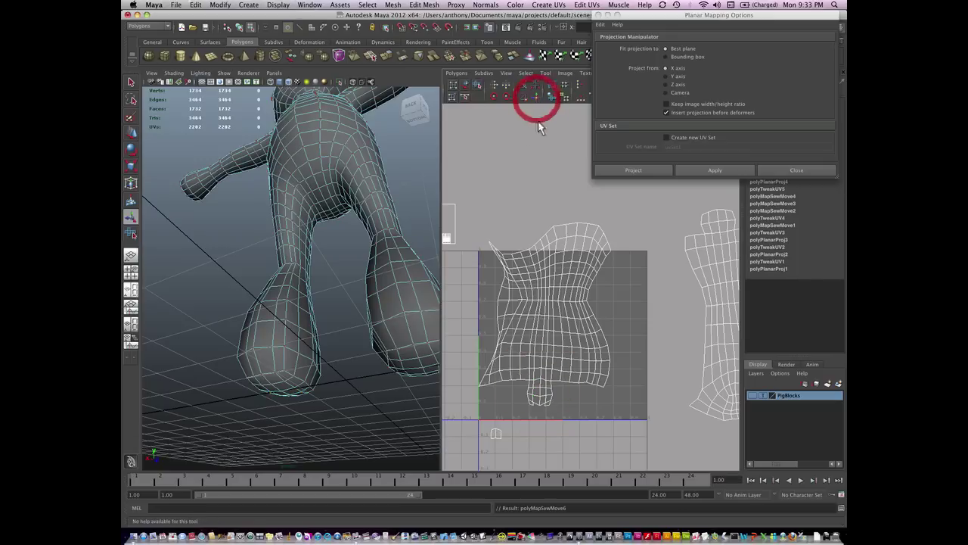
Select the edges at the free end of the sole tab and move and sew the heel patch onto them.
shift+click(545, 400)
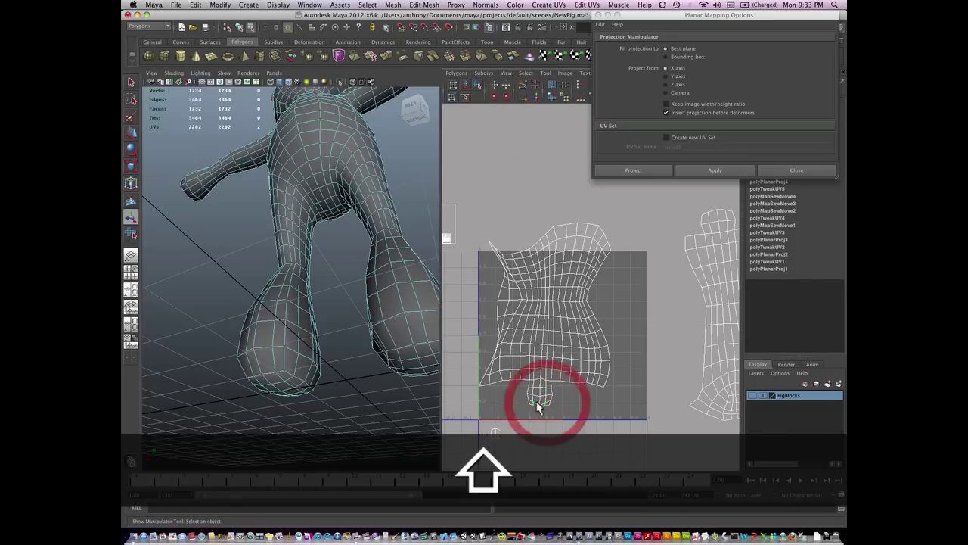
shift+click(545, 404)
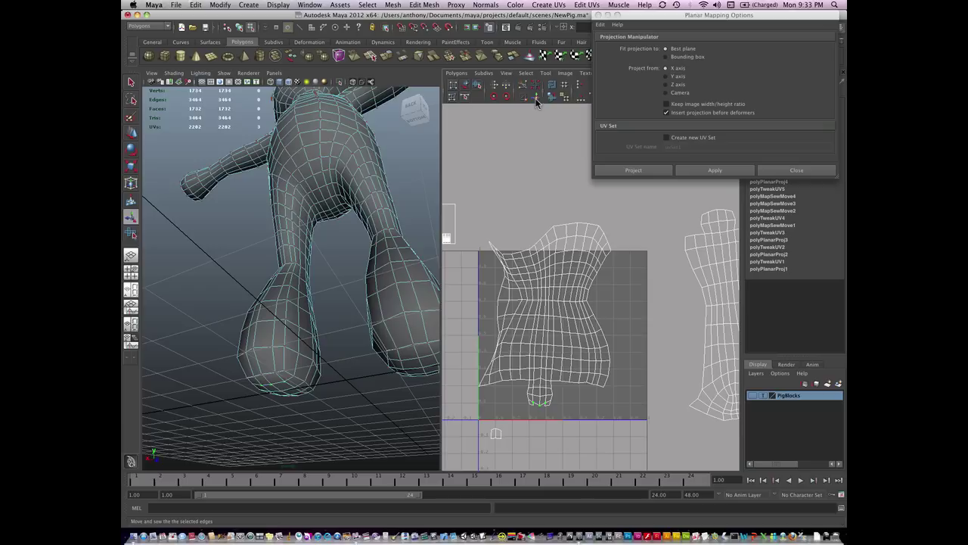
click(537, 98)
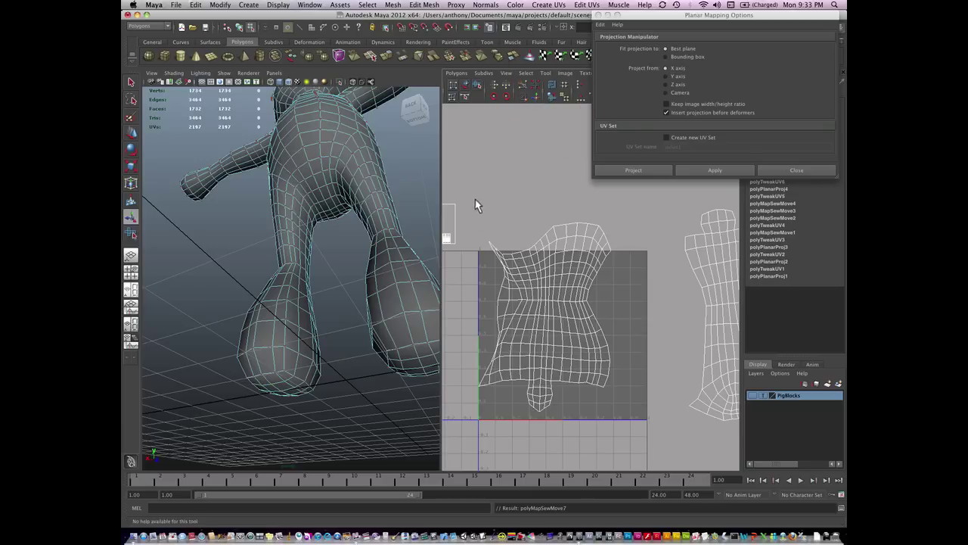
Select all UVs of the sewn leg shell and unfold them with the Smooth UV tool.
click(627, 437)
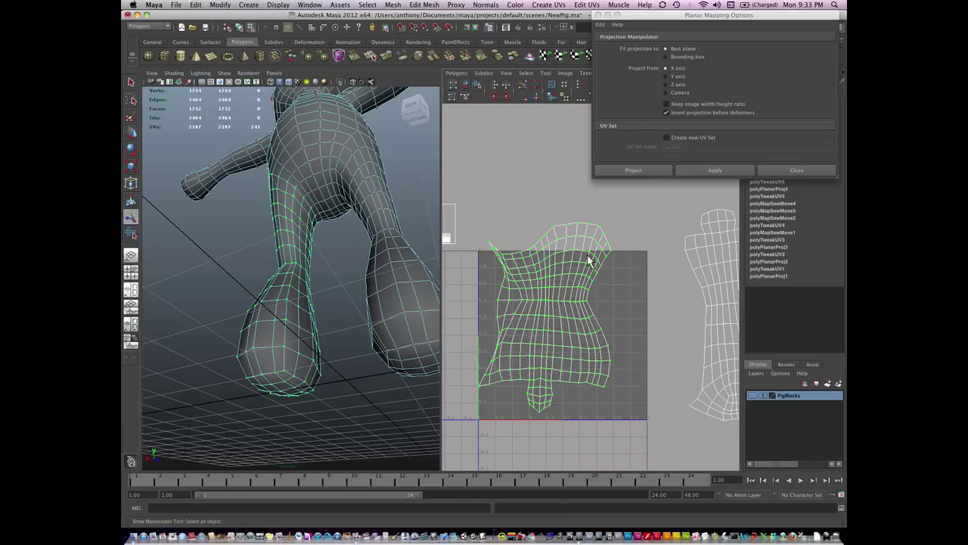
click(477, 84)
drag(466, 417, 627, 419)
Move the leg shell outside the texture square next to the other unfolded shell and scale it up slightly.
alt+right_drag(616, 396, 509, 357)
key(w)
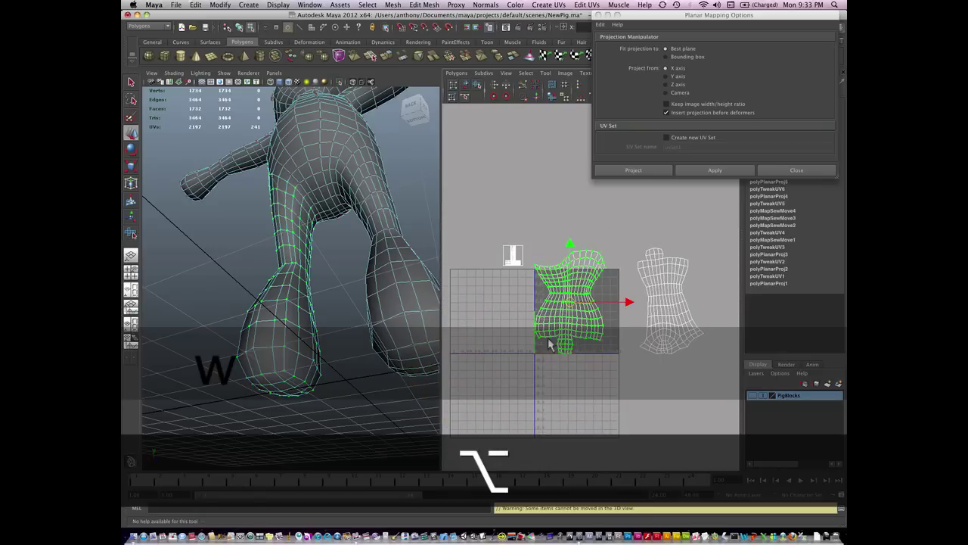
drag(573, 302, 726, 307)
alt+middle_drag(699, 302, 585, 328)
drag(619, 329, 639, 326)
key(r)
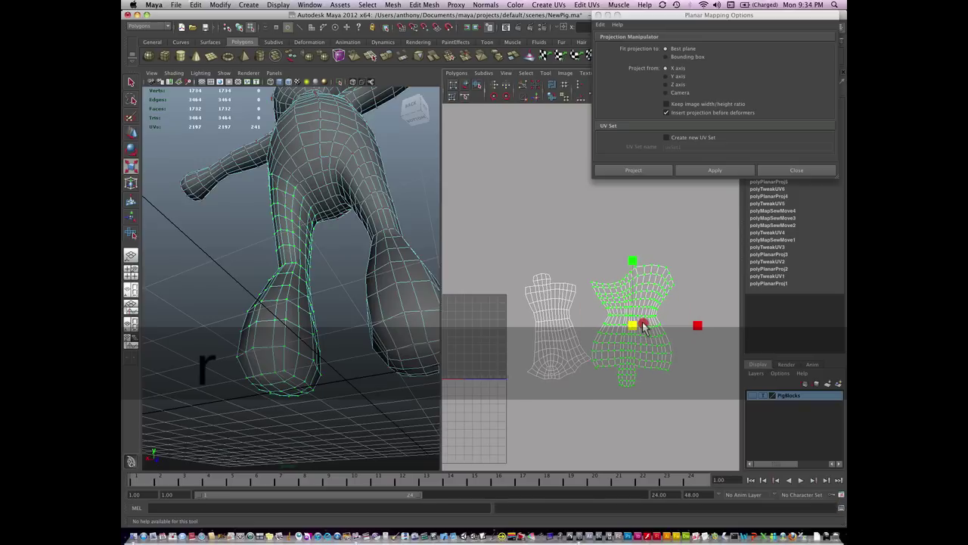